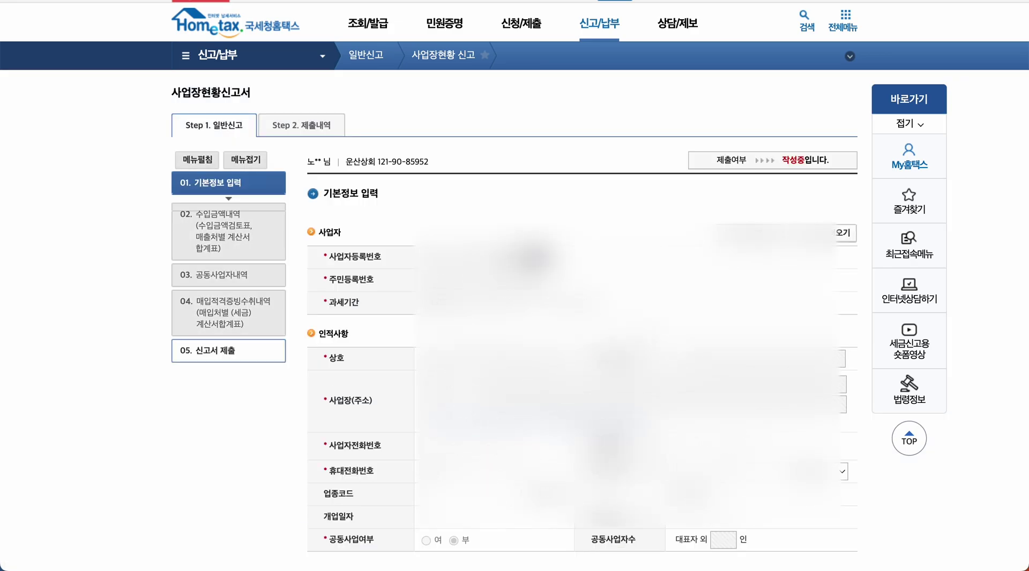
# - Scroll the 기본정보 page to the attachment types, where all three invoice summaries show 전자신고
pyautogui.scroll(-2, 439, 384)
pyautogui.scroll(-1, 439, 384)
pyautogui.scroll(1, 439, 384)
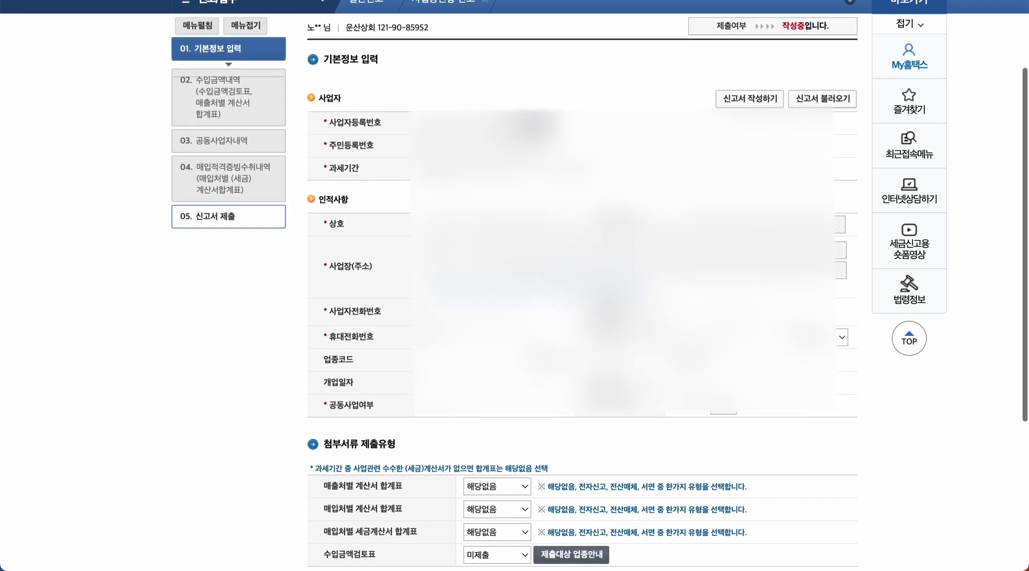
pyautogui.scroll(-1, 439, 383)
pyautogui.scroll(-2, 515, 292)
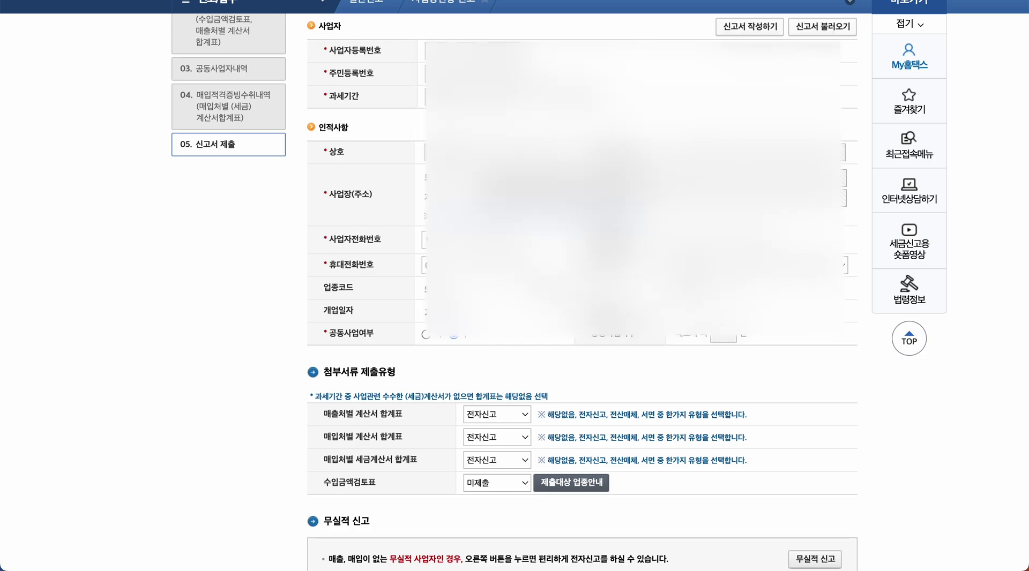
pyautogui.click(525, 416)
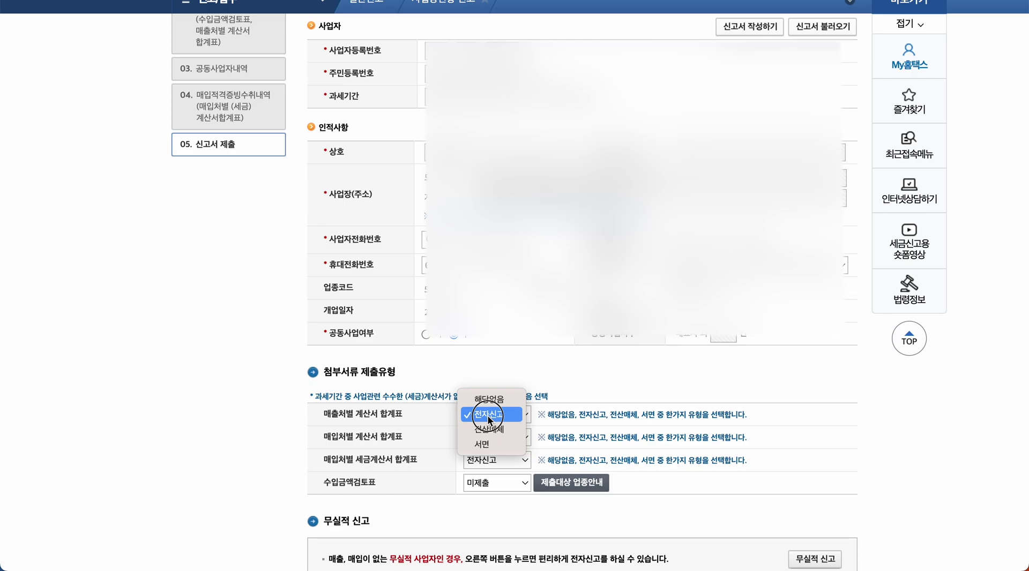
pyautogui.click(488, 416)
pyautogui.click(526, 438)
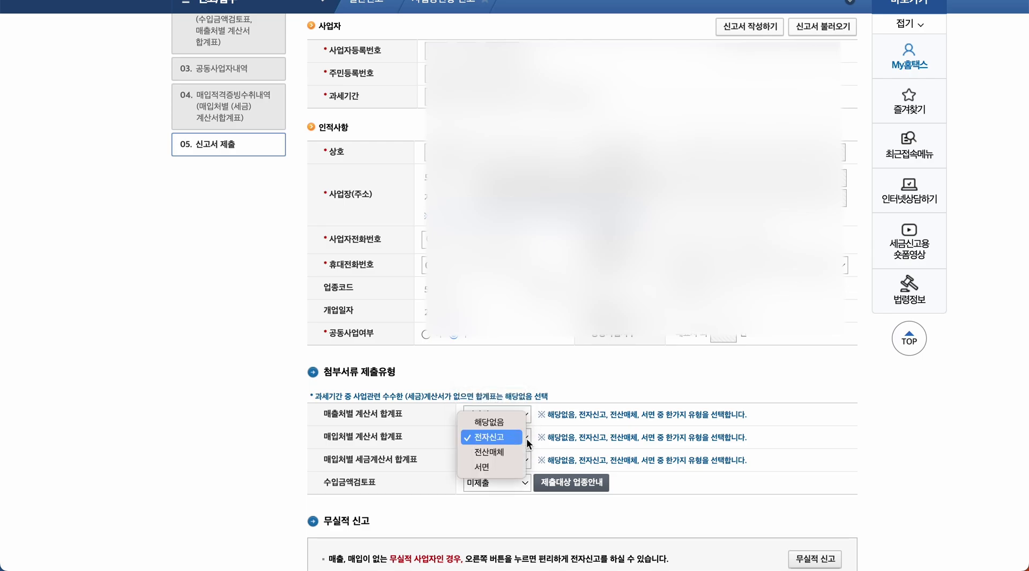
pyautogui.click(501, 437)
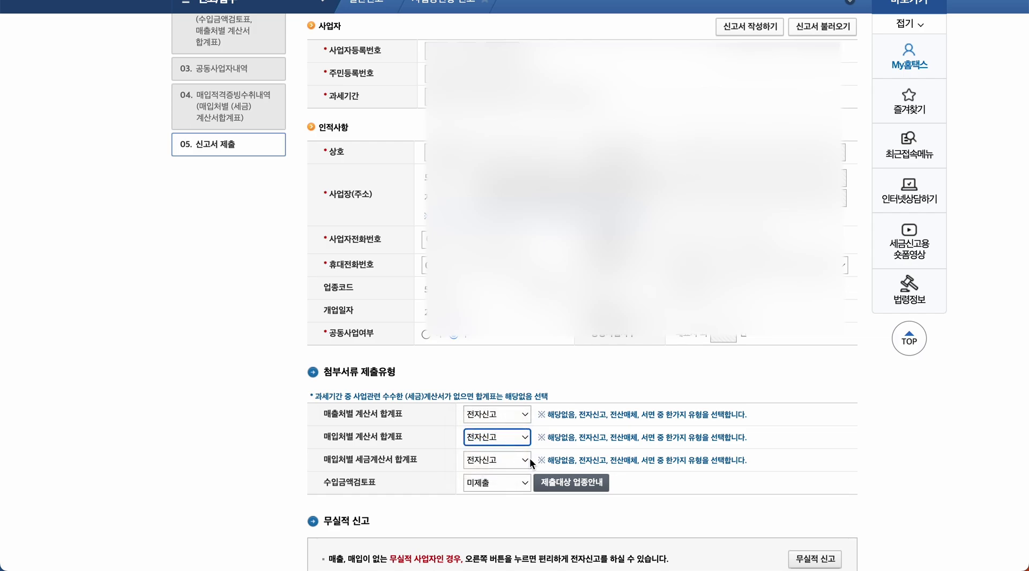
pyautogui.click(530, 458)
pyautogui.click(504, 458)
pyautogui.click(525, 460)
pyautogui.click(485, 460)
pyautogui.click(513, 462)
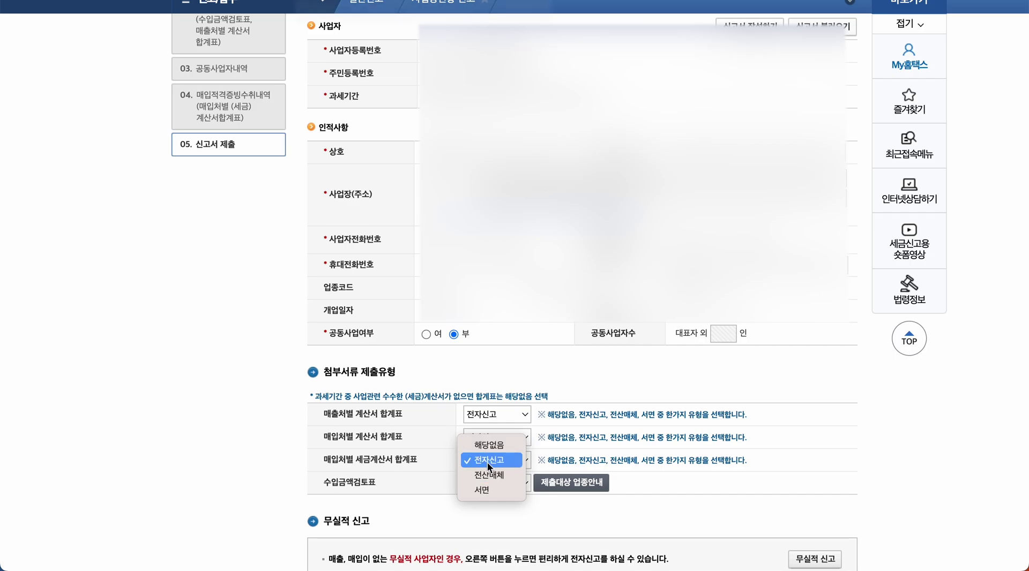
pyautogui.click(488, 459)
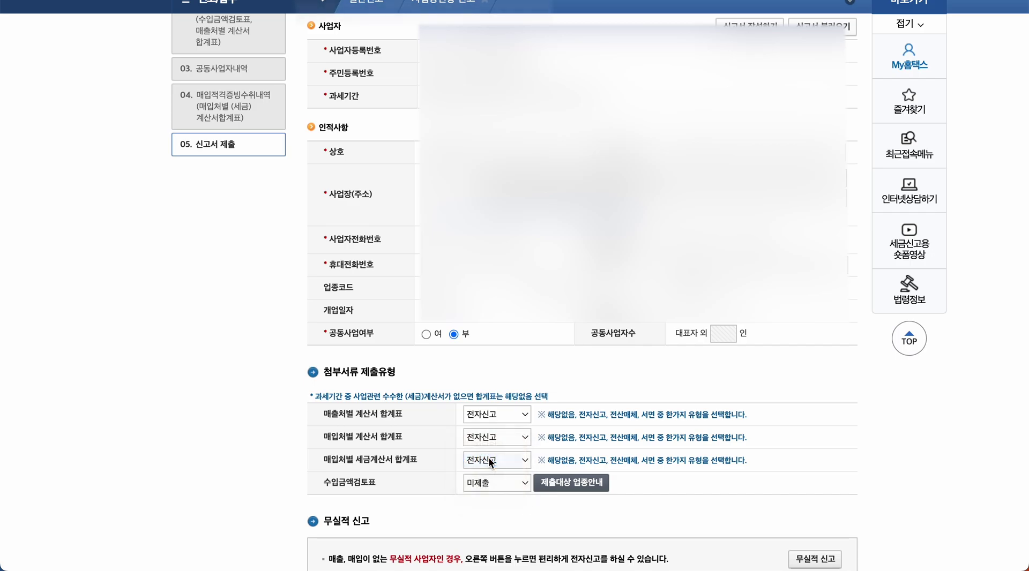
pyautogui.click(497, 488)
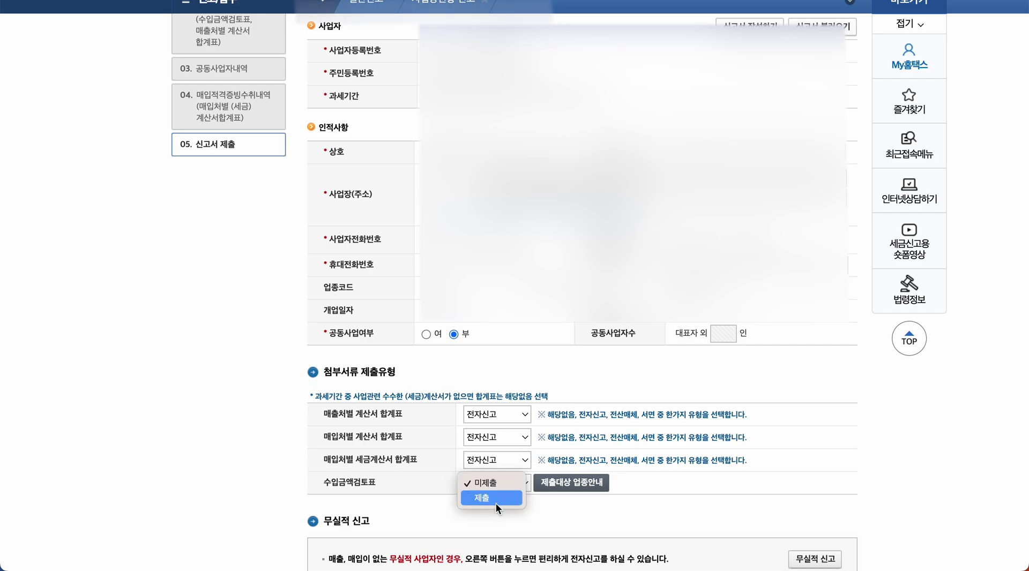
pyautogui.click(494, 484)
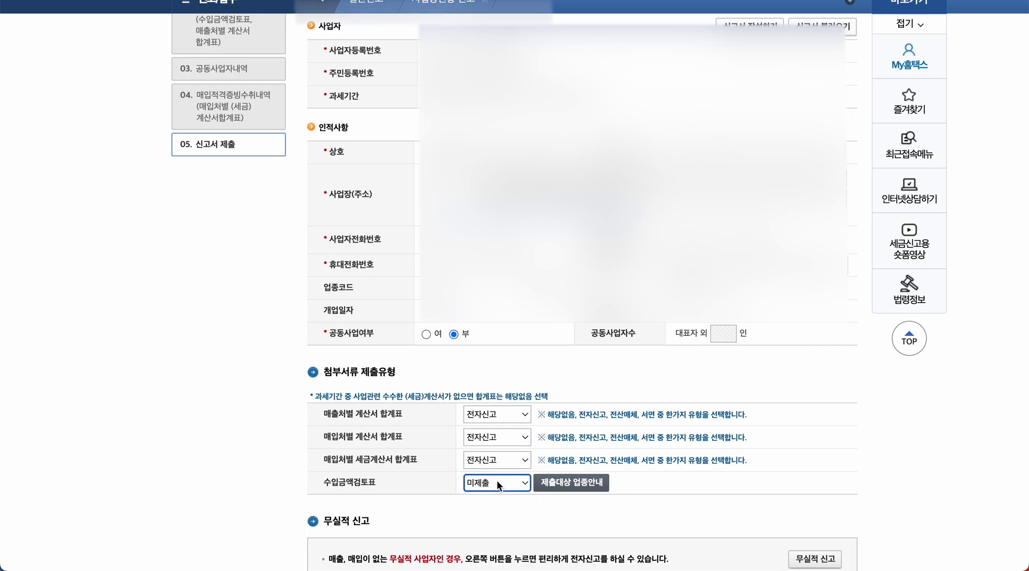
pyautogui.scroll(-1, 602, 503)
pyautogui.click(584, 467)
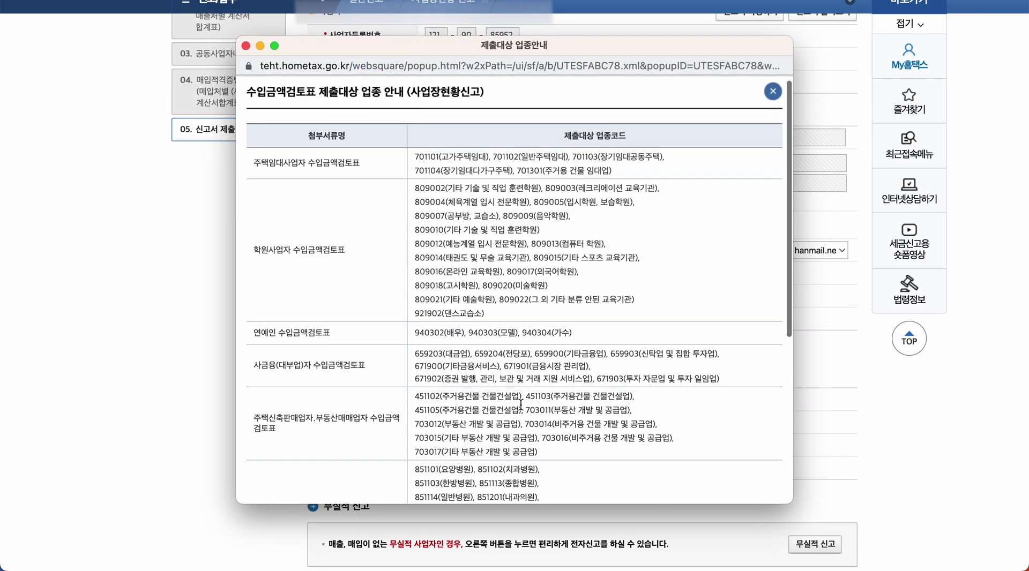
pyautogui.scroll(-3, 521, 405)
pyautogui.scroll(-4, 521, 405)
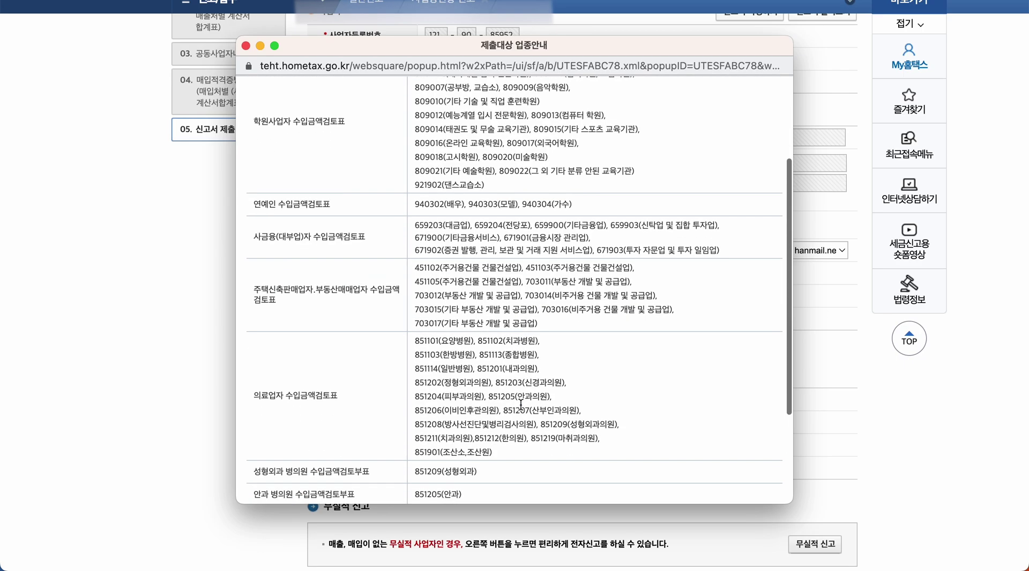
pyautogui.scroll(-3, 520, 406)
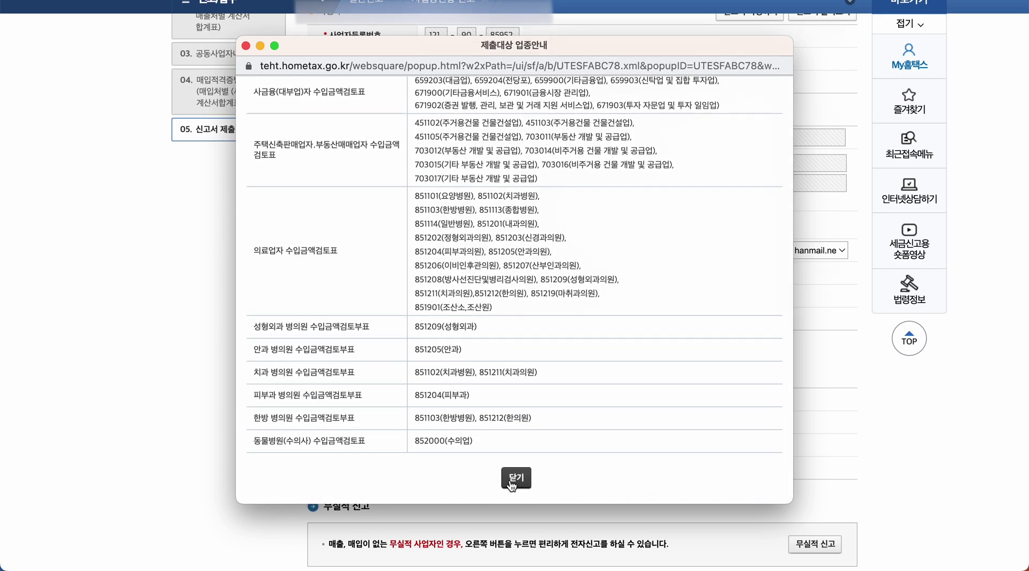
pyautogui.click(516, 478)
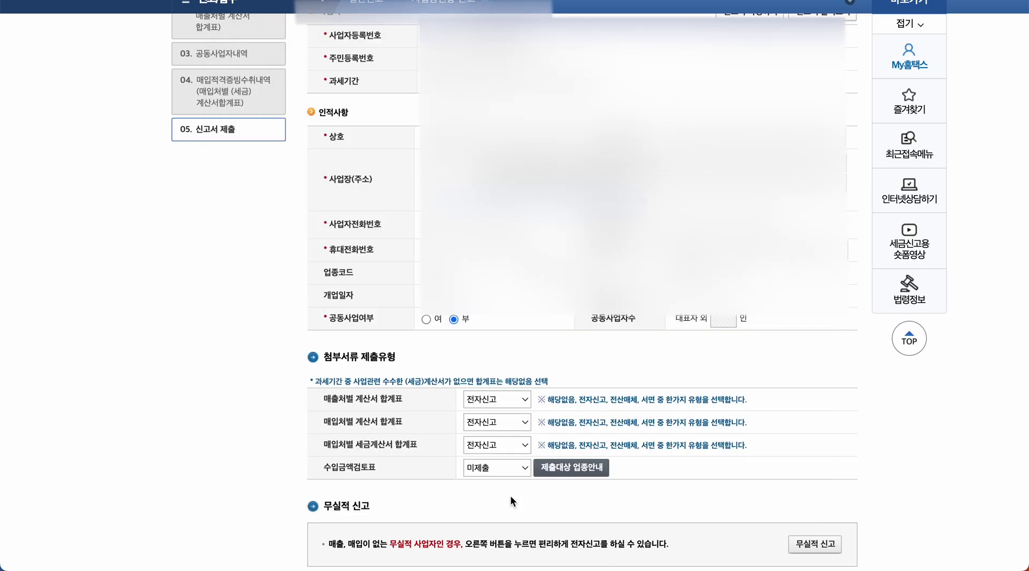
pyautogui.scroll(-2, 510, 497)
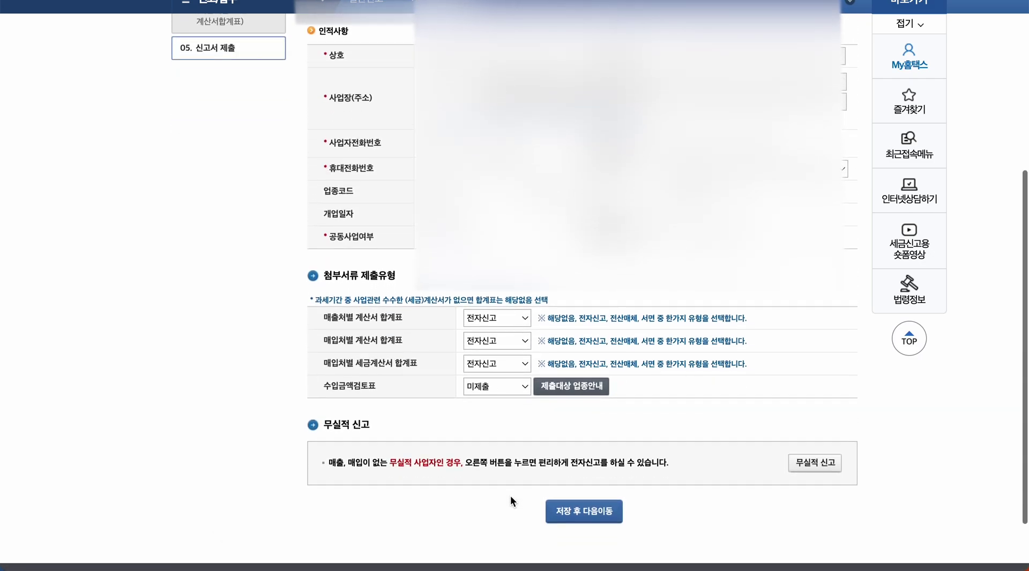
# - Save the basic information and review the revenue details: code 522040 with 138,700,000 won
pyautogui.click(585, 494)
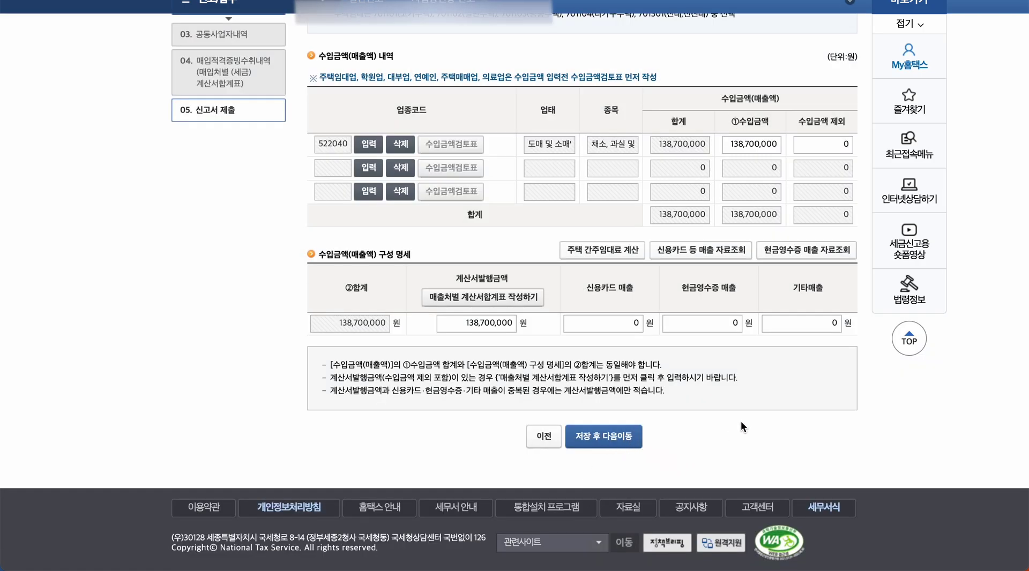
pyautogui.scroll(3, 741, 423)
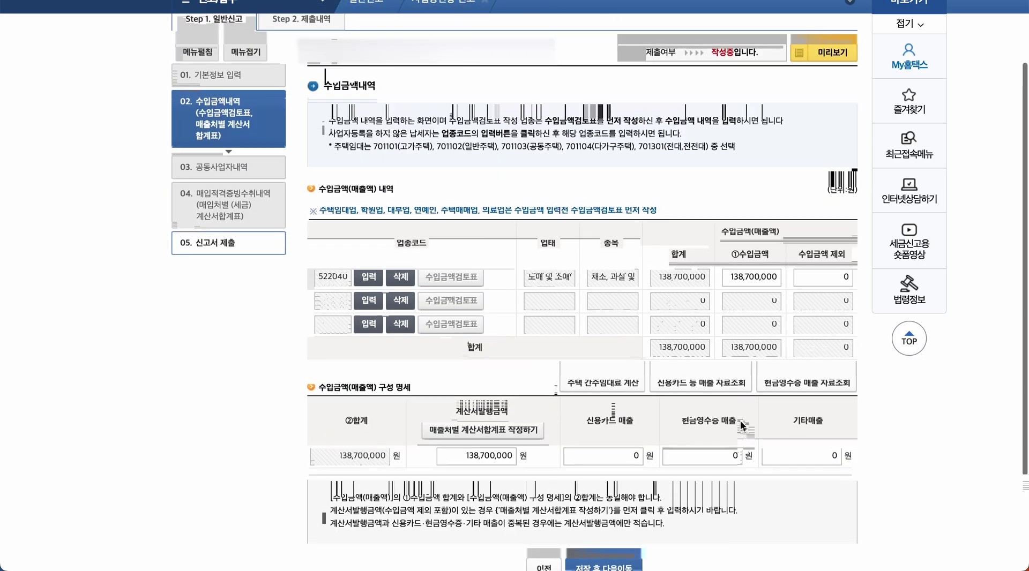
pyautogui.scroll(-1, 740, 423)
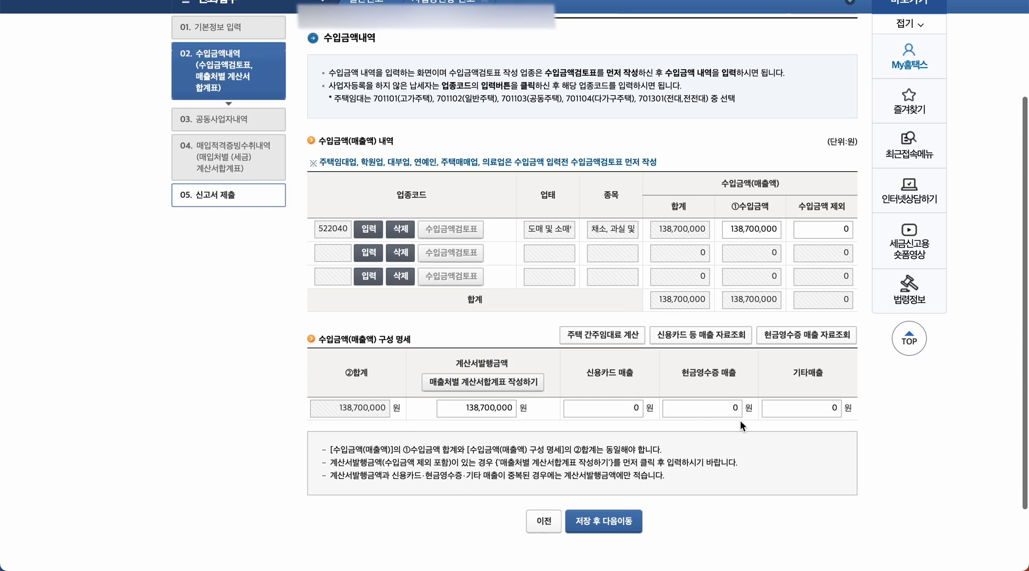
pyautogui.scroll(-1, 740, 420)
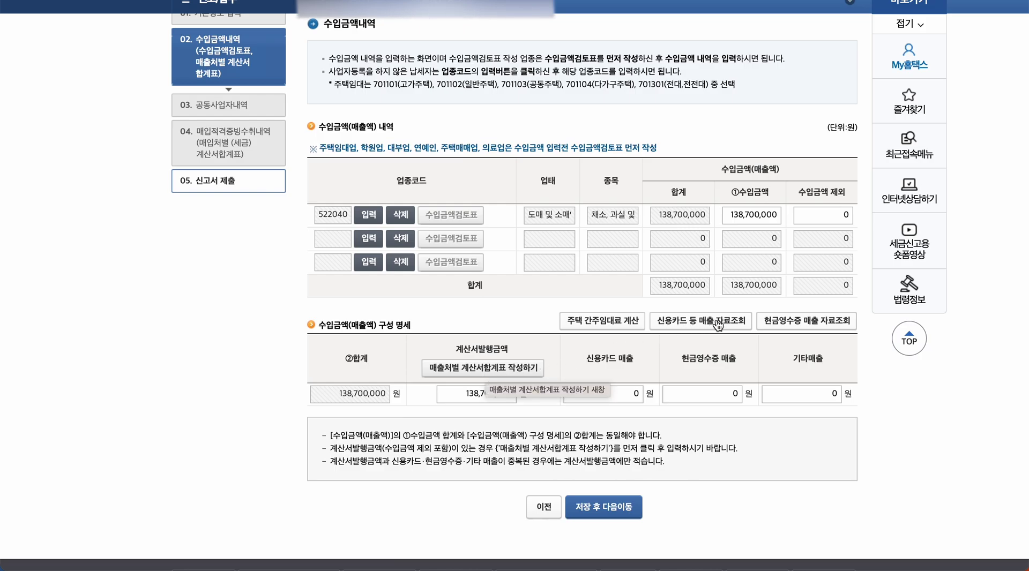
# - In the 매출처별 계산서합계표, check the zero e-invoice records and import the e-invoice data
pyautogui.click(485, 367)
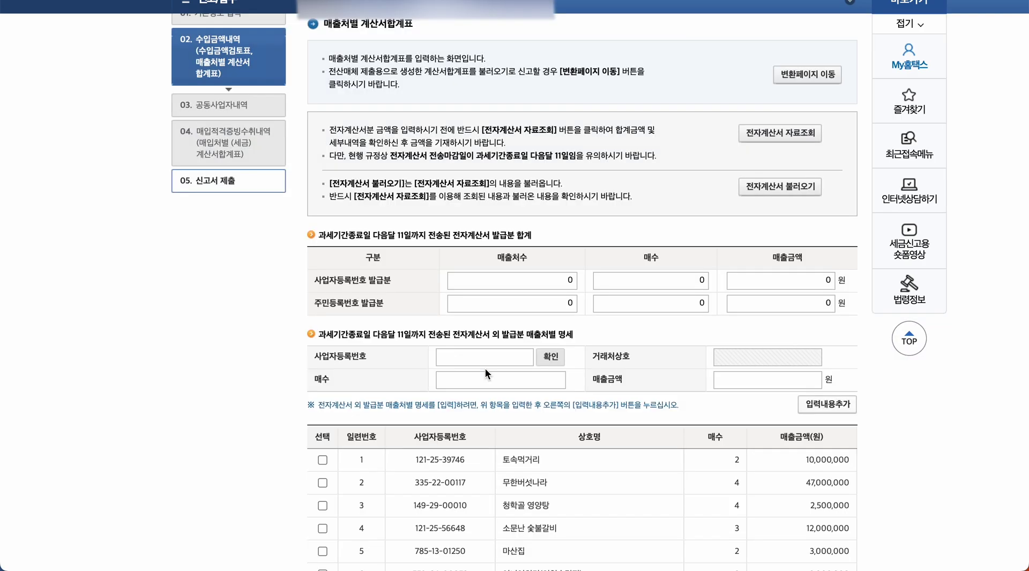
pyautogui.scroll(-1, 484, 368)
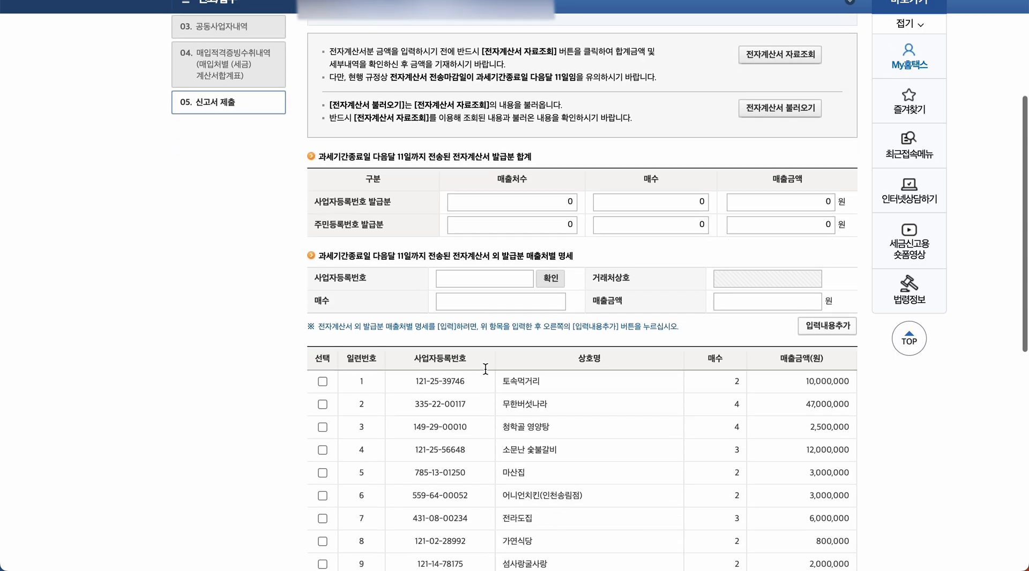
pyautogui.scroll(1, 485, 369)
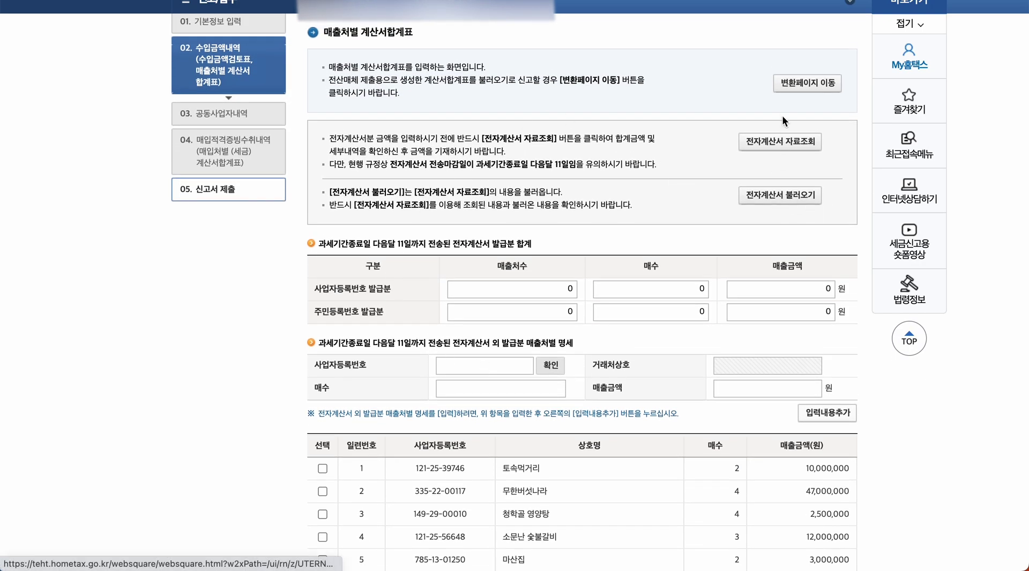
pyautogui.click(780, 142)
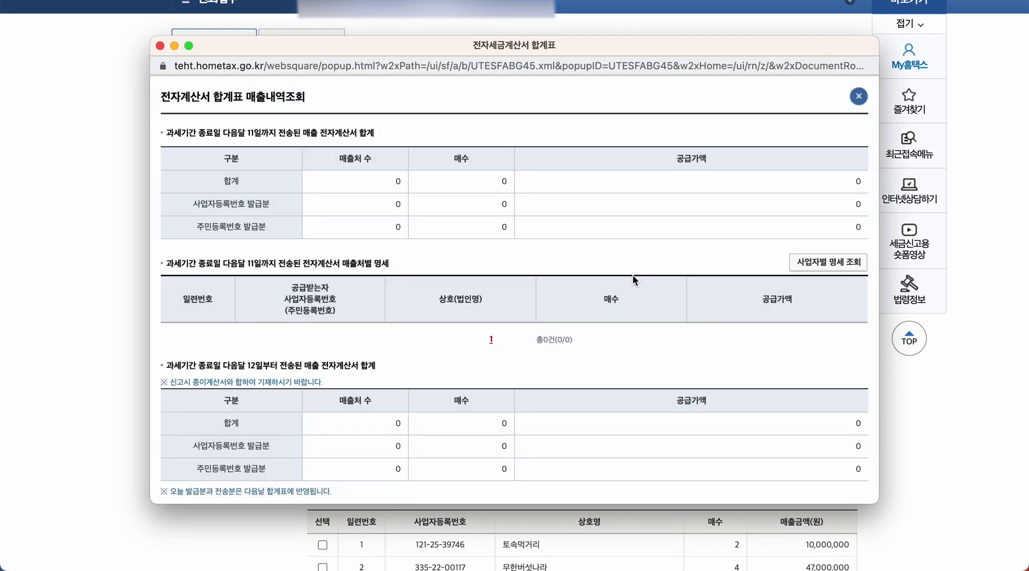
pyautogui.scroll(-5, 631, 274)
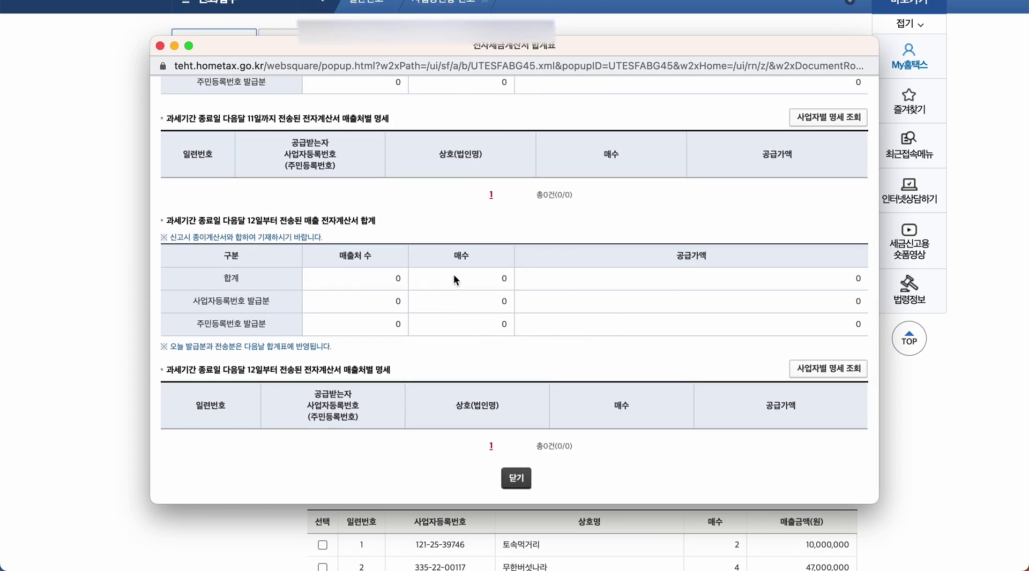
pyautogui.click(512, 480)
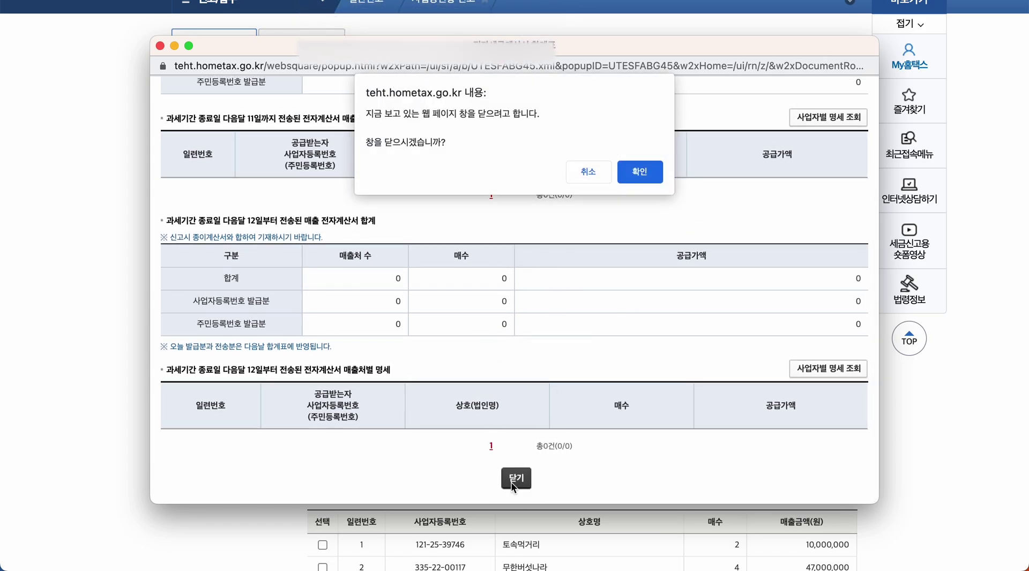
pyautogui.click(645, 174)
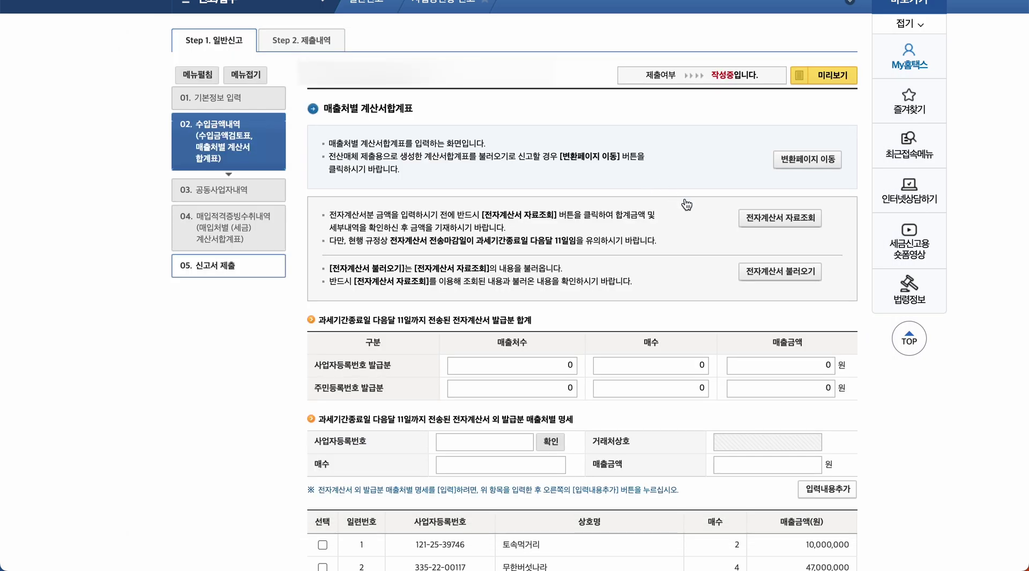
pyautogui.click(763, 279)
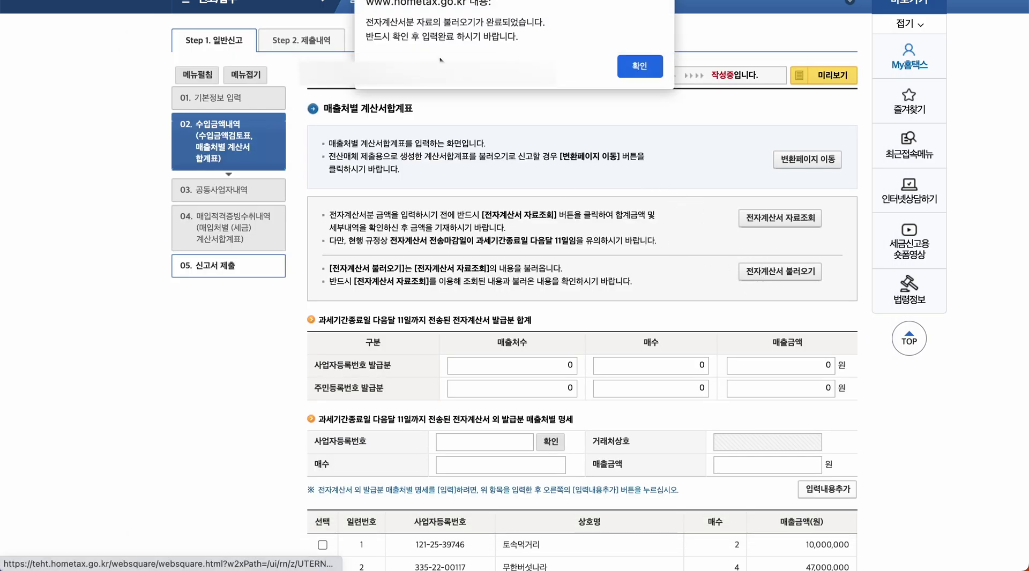
# - Acknowledge the import and look up 토속먹거리 by the customer's business registration number
pyautogui.click(642, 70)
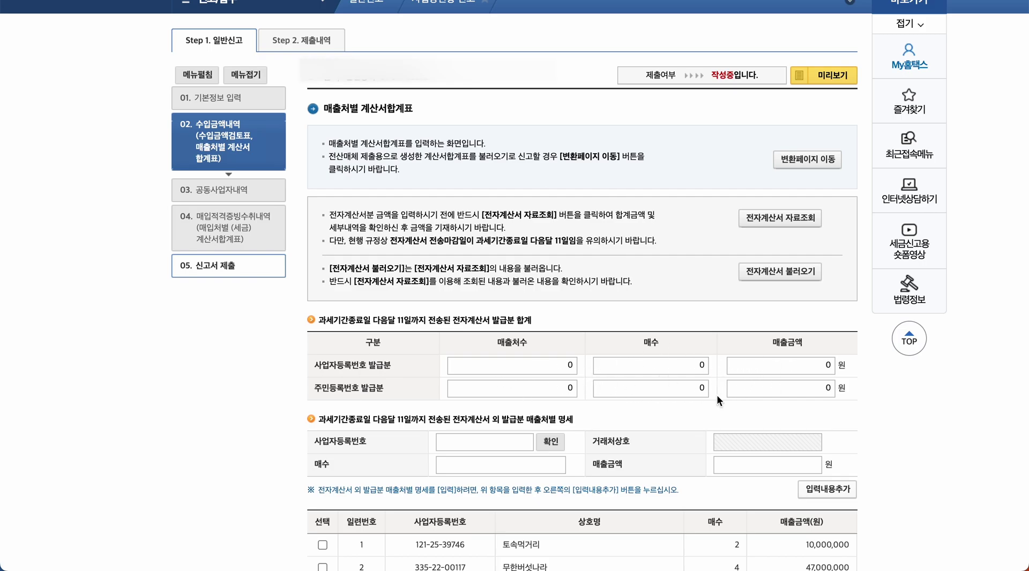
pyautogui.scroll(-4, 701, 411)
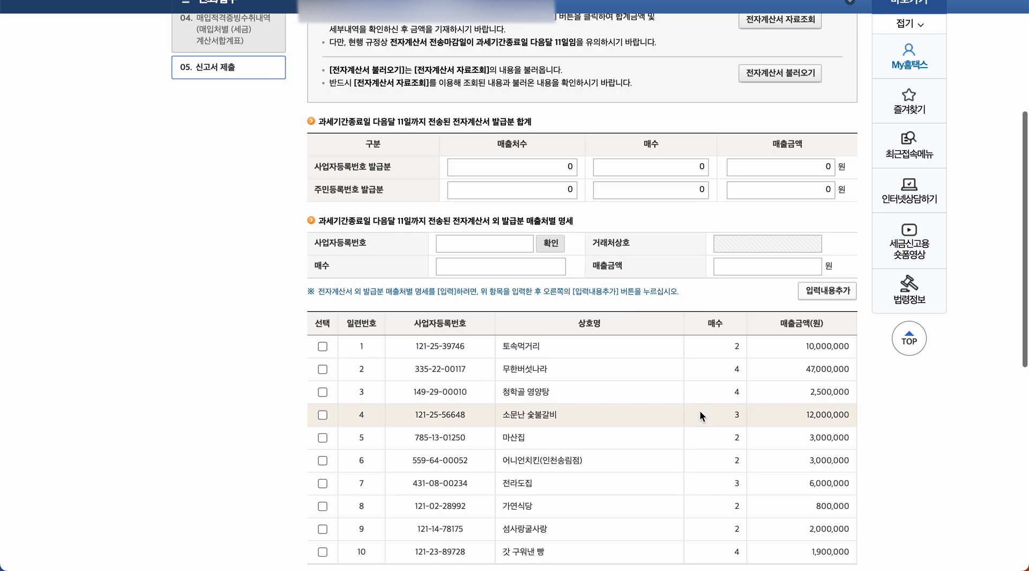
pyautogui.scroll(-2, 699, 410)
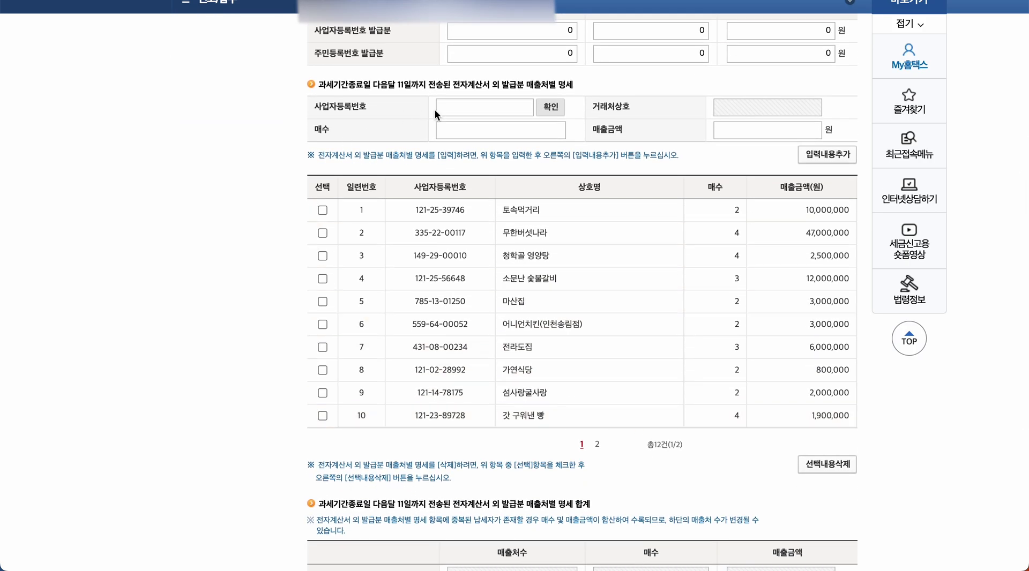
pyautogui.click(460, 107)
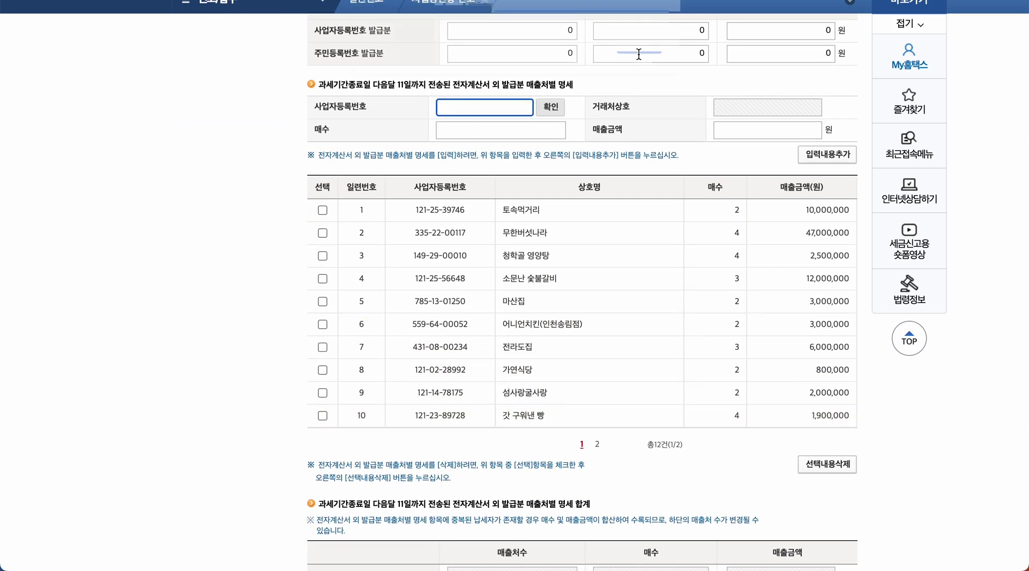
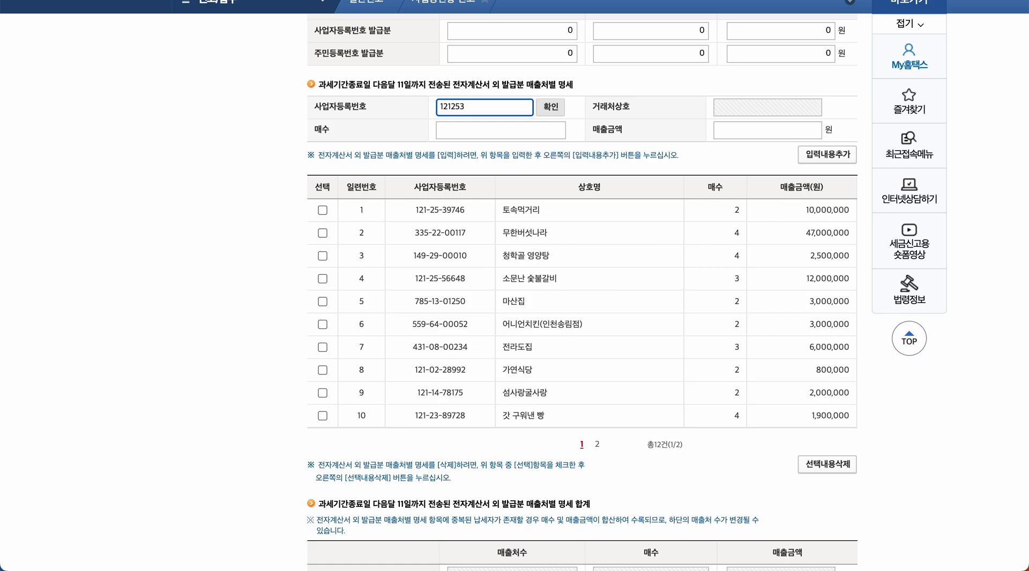
pyautogui.click(550, 107)
# - Enter 2 invoices and 10,000,000 won for 토속먹거리 and add the line to the list
pyautogui.click(537, 129)
pyautogui.write('2')
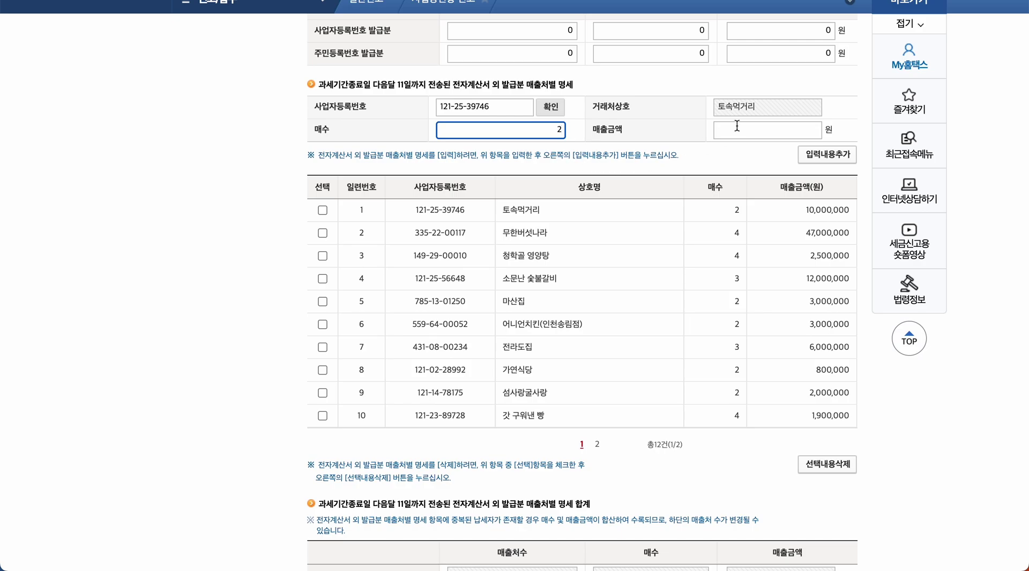
pyautogui.click(756, 131)
pyautogui.write('10,000,000')
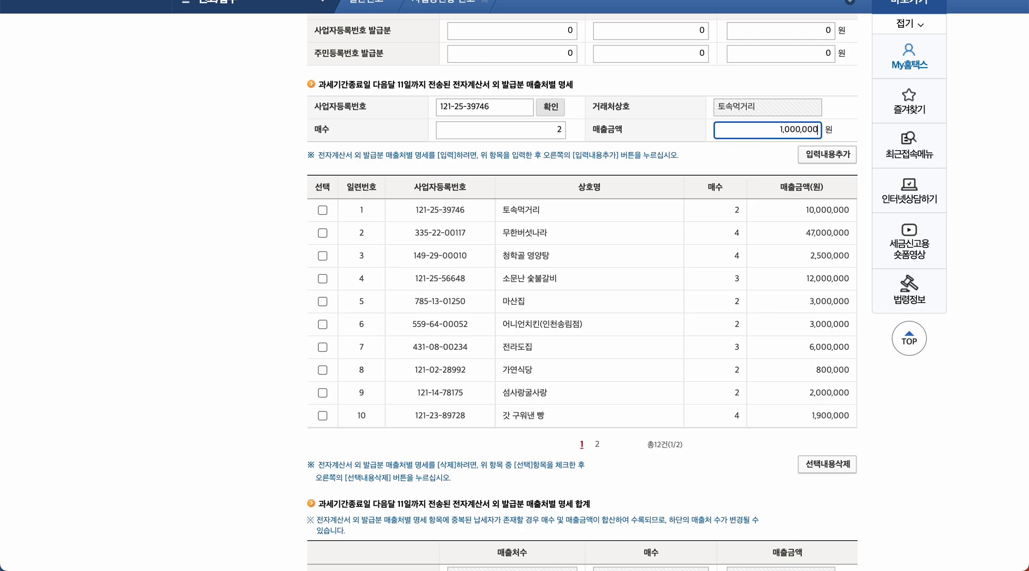
pyautogui.click(745, 158)
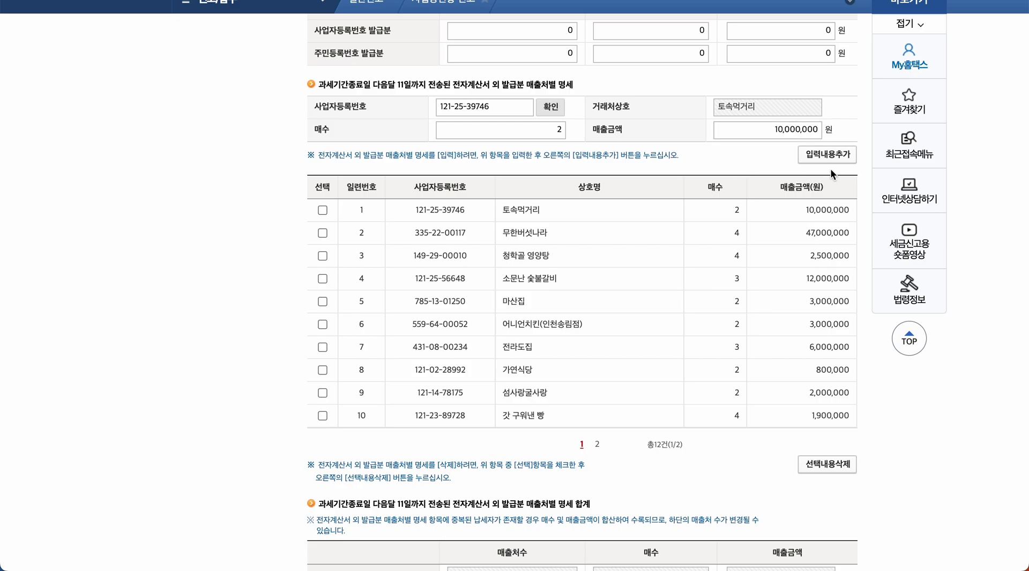
pyautogui.click(840, 159)
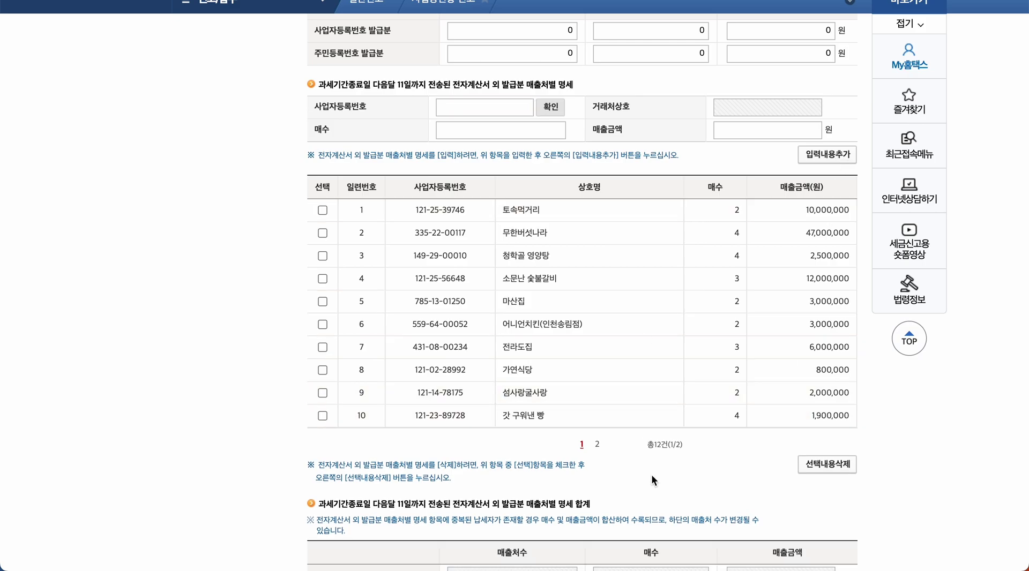
pyautogui.scroll(-1, 654, 483)
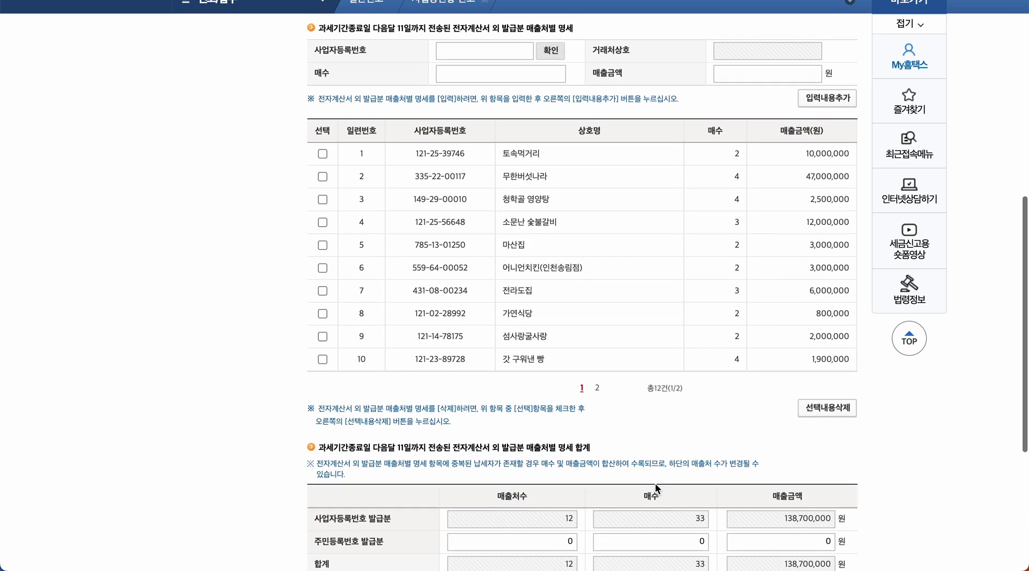
# - Check customer rows 11–12 on page 2 and complete the 138,700,000 won sales summary
pyautogui.click(597, 389)
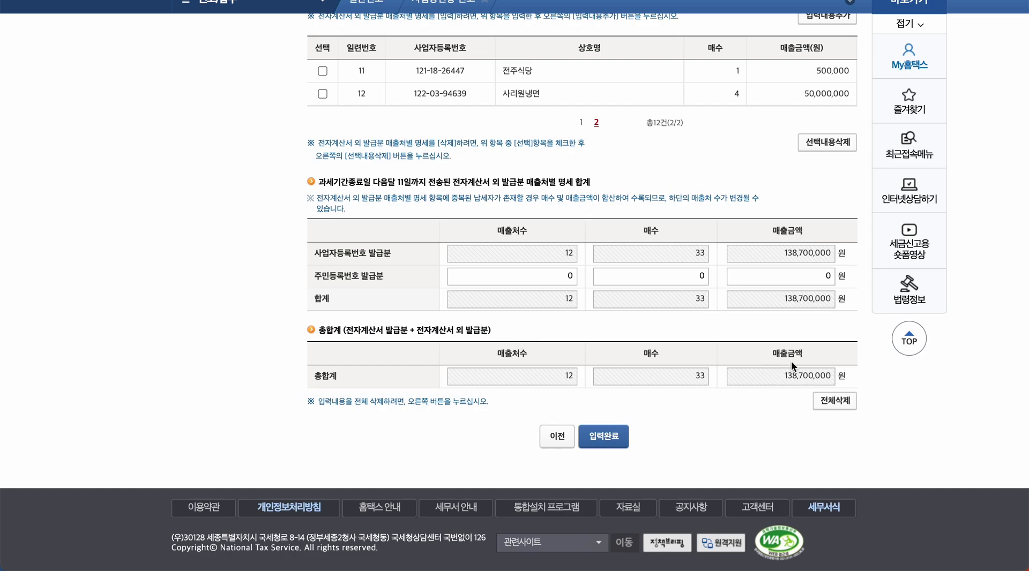
pyautogui.click(604, 437)
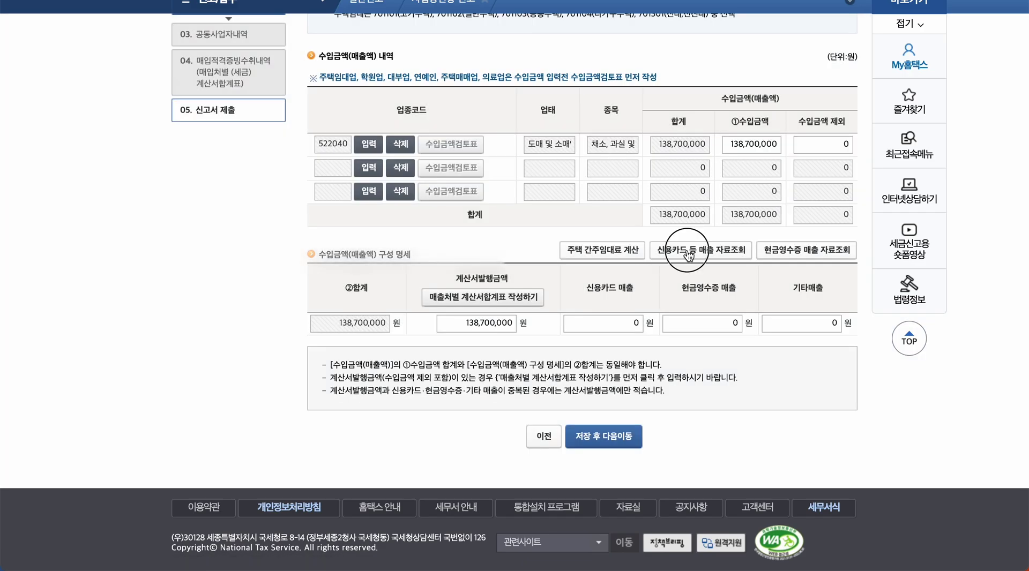
# - Look up credit card sales for 2022, 1st through 4th quarter
pyautogui.click(694, 258)
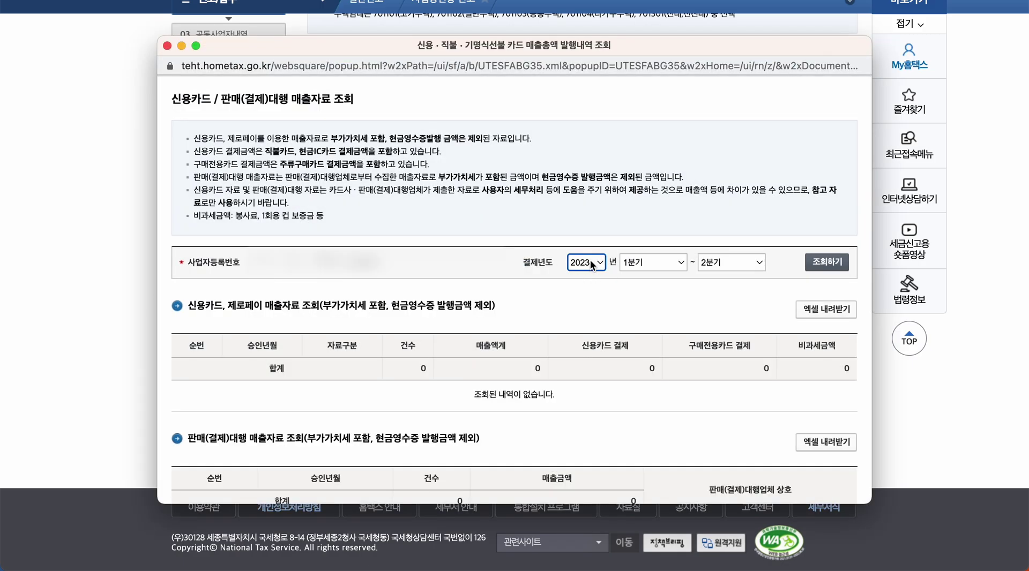
pyautogui.click(590, 261)
pyautogui.click(589, 263)
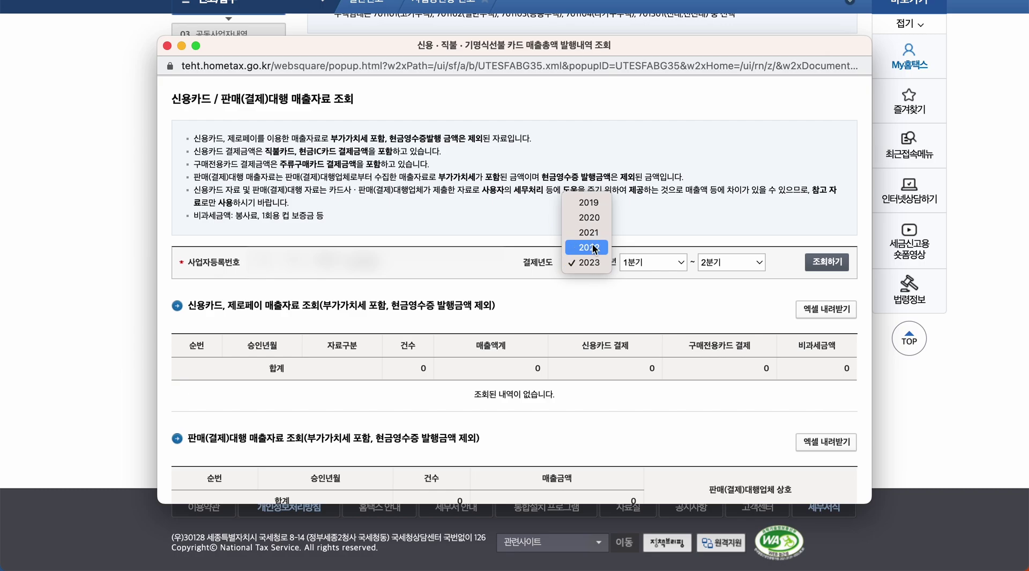
pyautogui.click(737, 262)
pyautogui.click(728, 288)
pyautogui.click(840, 266)
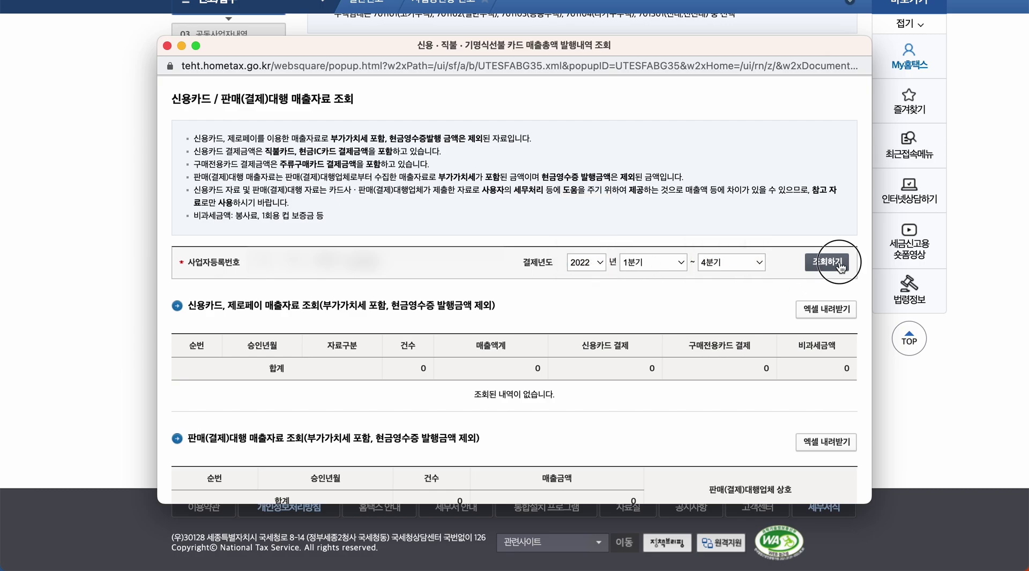
pyautogui.scroll(-5, 781, 302)
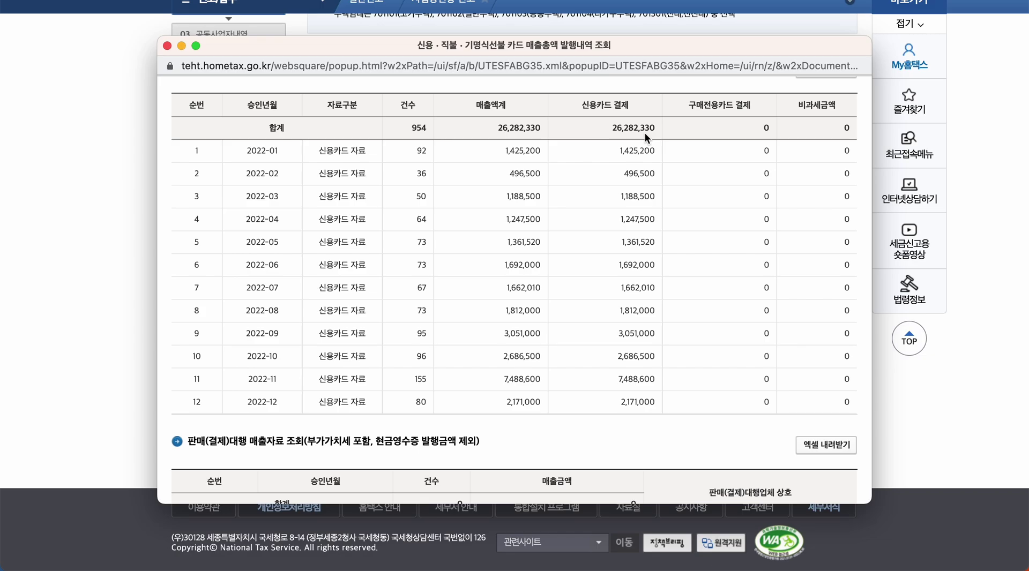
pyautogui.scroll(-5, 646, 132)
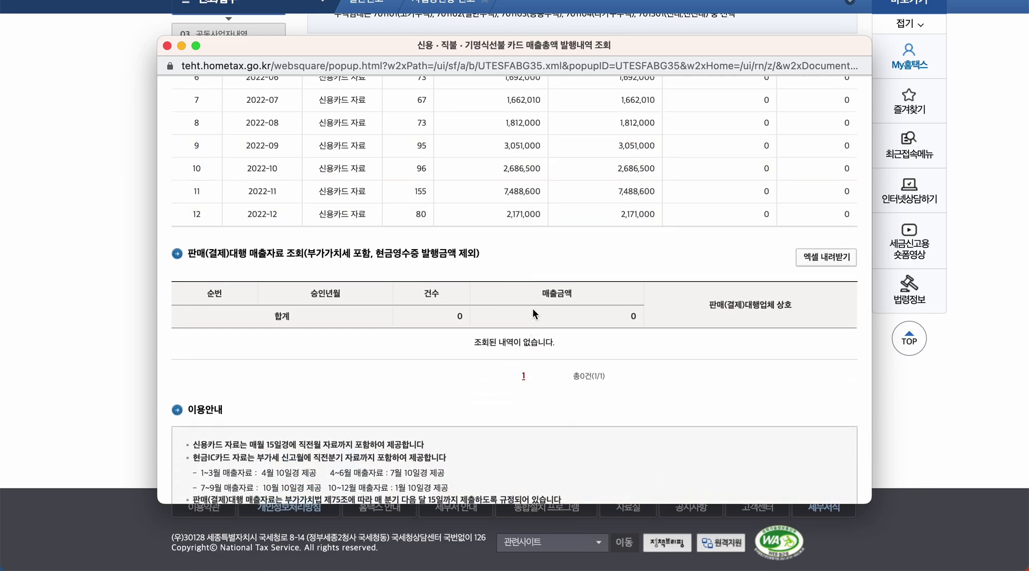
pyautogui.scroll(4, 532, 307)
pyautogui.scroll(1, 532, 307)
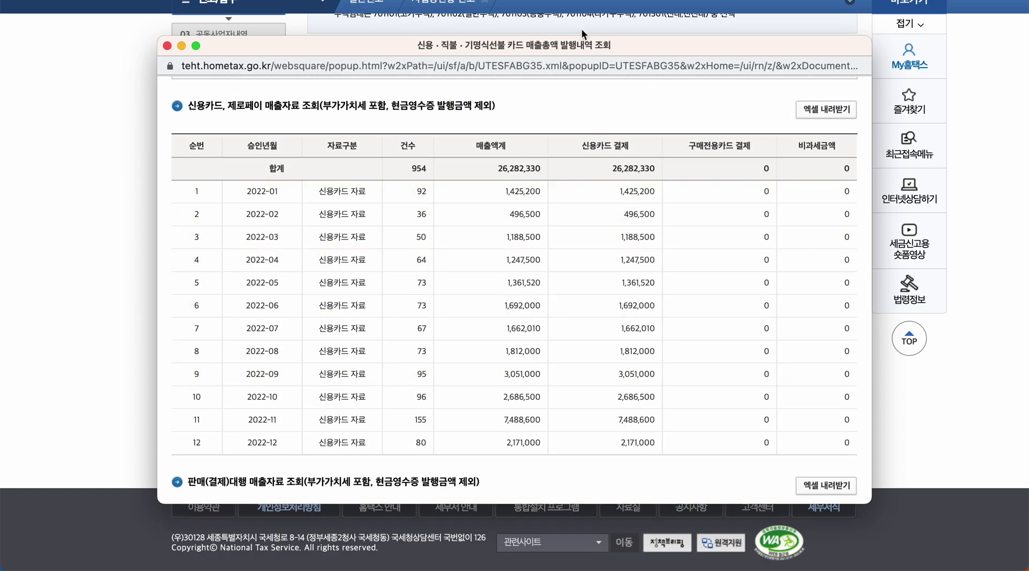
pyautogui.click(934, 391)
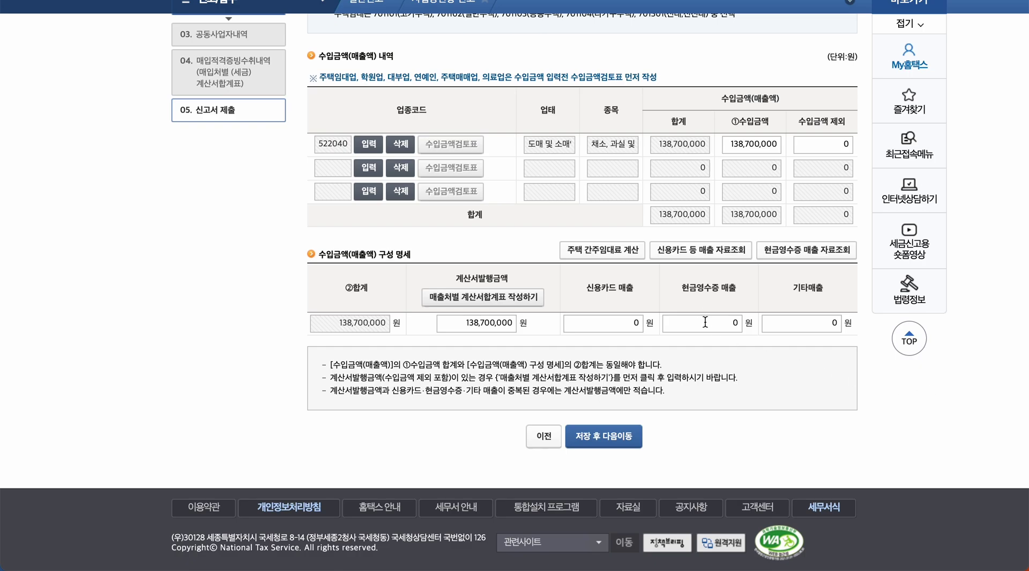
# - Enter 26,282,330 won as 신용카드 매출, bringing ②합계 to 164,982,330 won
pyautogui.click(629, 322)
pyautogui.write('26282330')
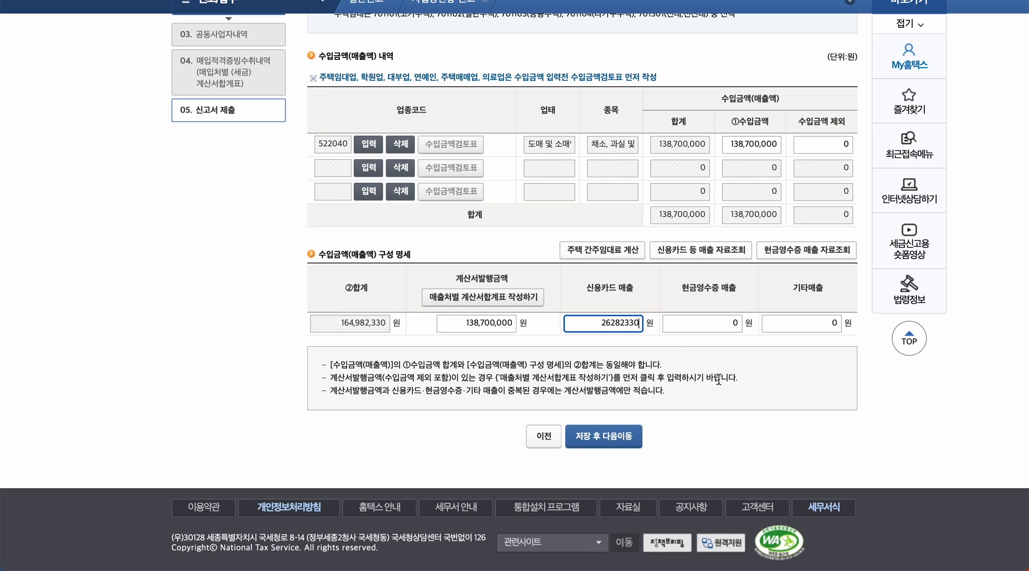
pyautogui.click(723, 323)
pyautogui.moveTo(542, 569)
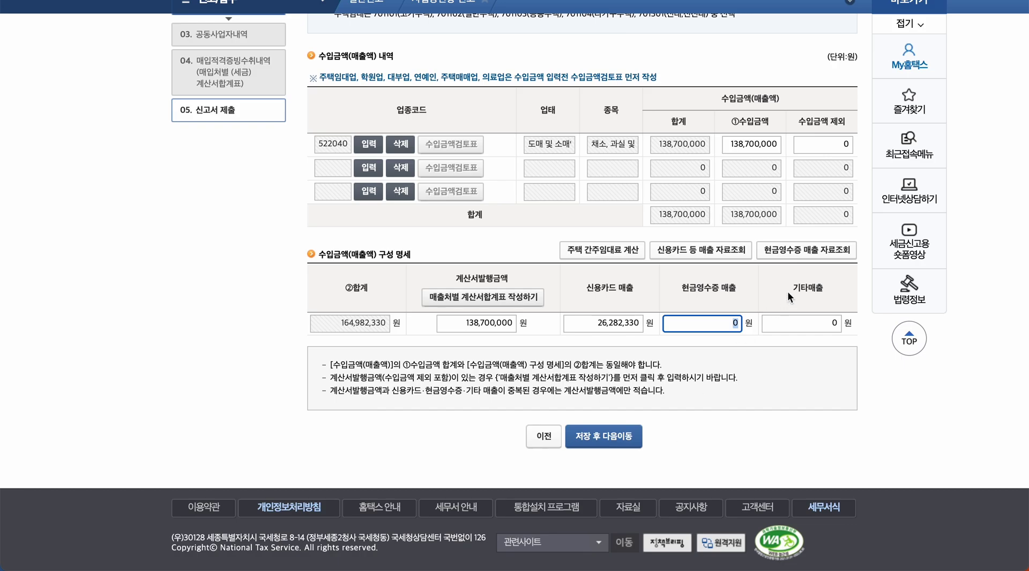
# - Look up 2022 cash receipt sales and enter 850,000 won, leaving 기타매출 at 0
pyautogui.click(828, 249)
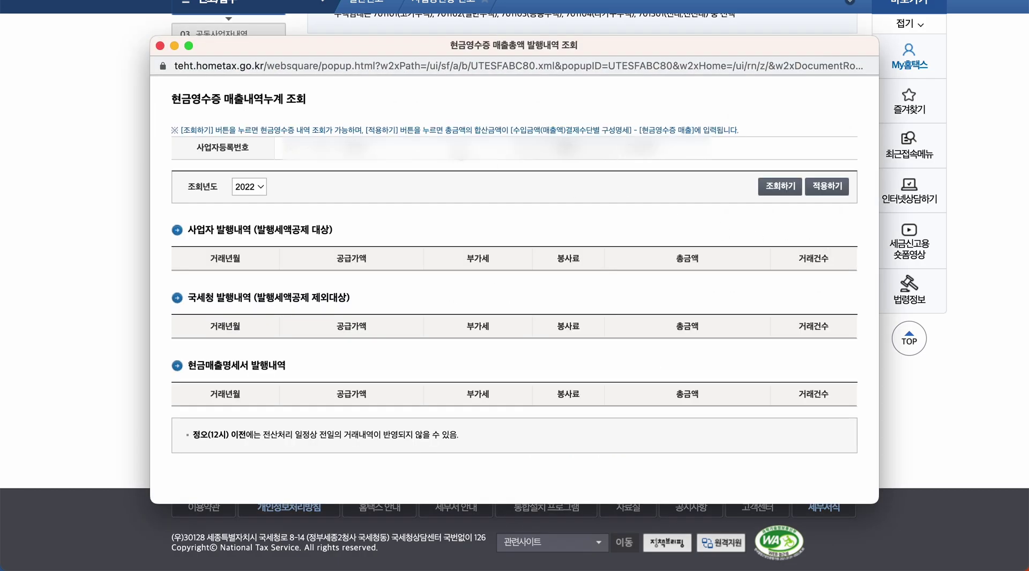
pyautogui.click(780, 190)
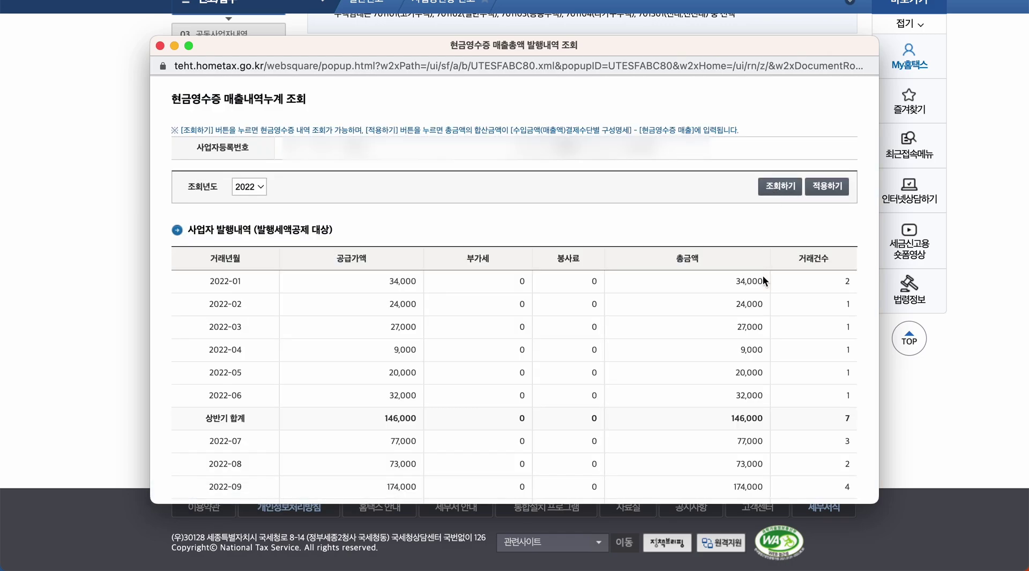
pyautogui.scroll(-5, 762, 323)
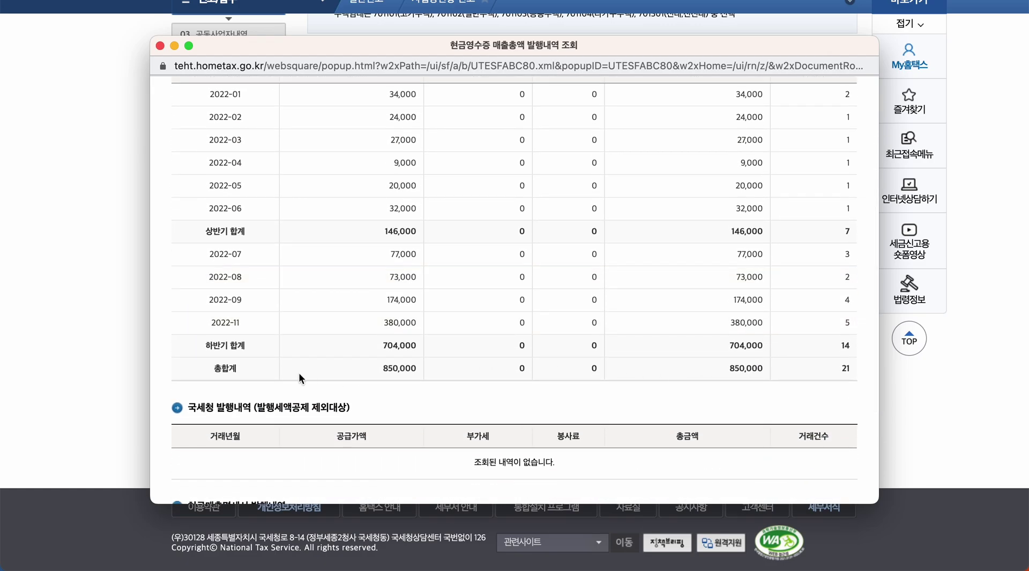
pyautogui.moveTo(224, 368); pyautogui.dragTo(762, 374)
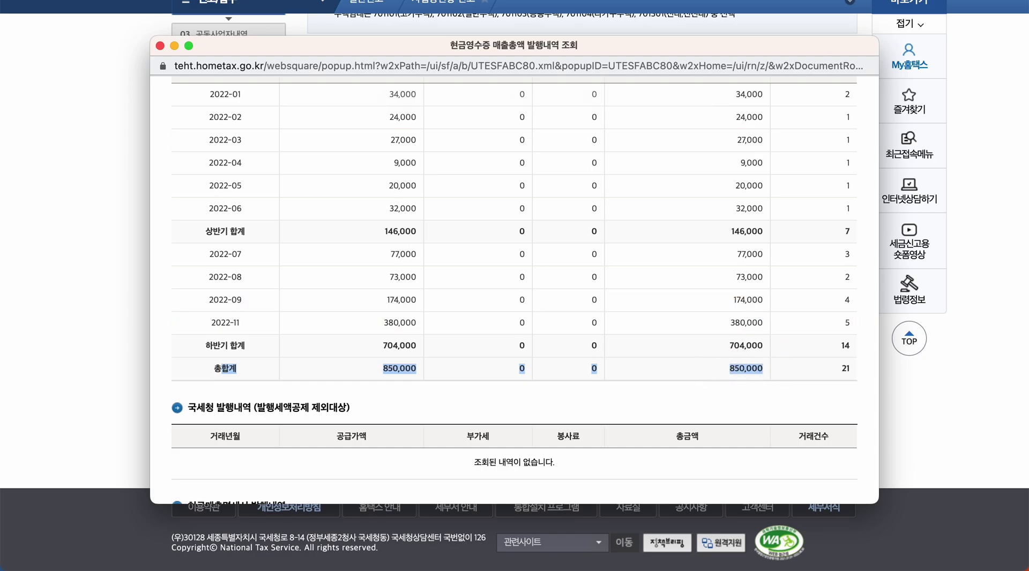
pyautogui.click(160, 47)
pyautogui.click(725, 324)
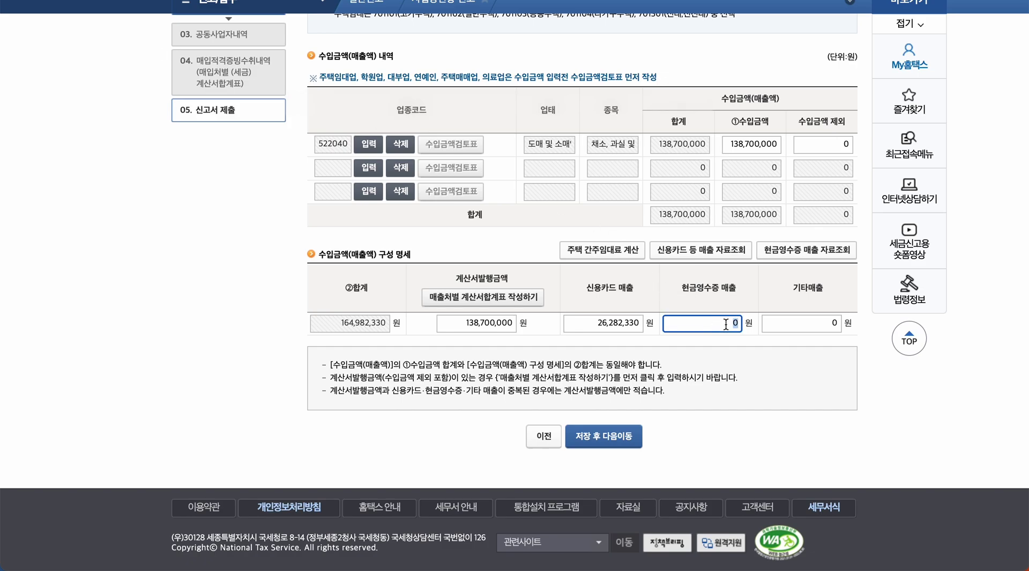
pyautogui.write('850000')
pyautogui.click(802, 377)
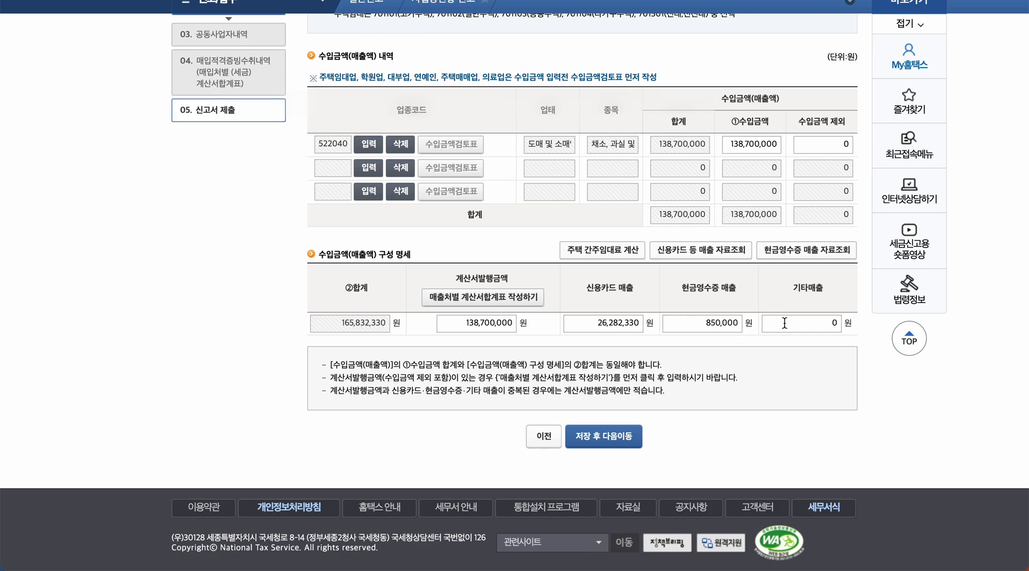
pyautogui.click(832, 324)
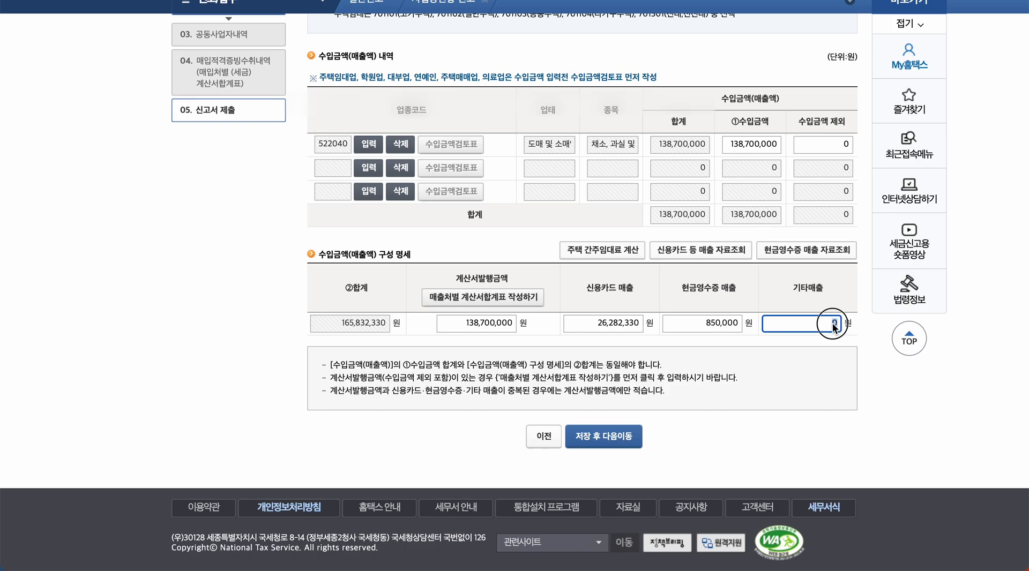
pyautogui.click(830, 324)
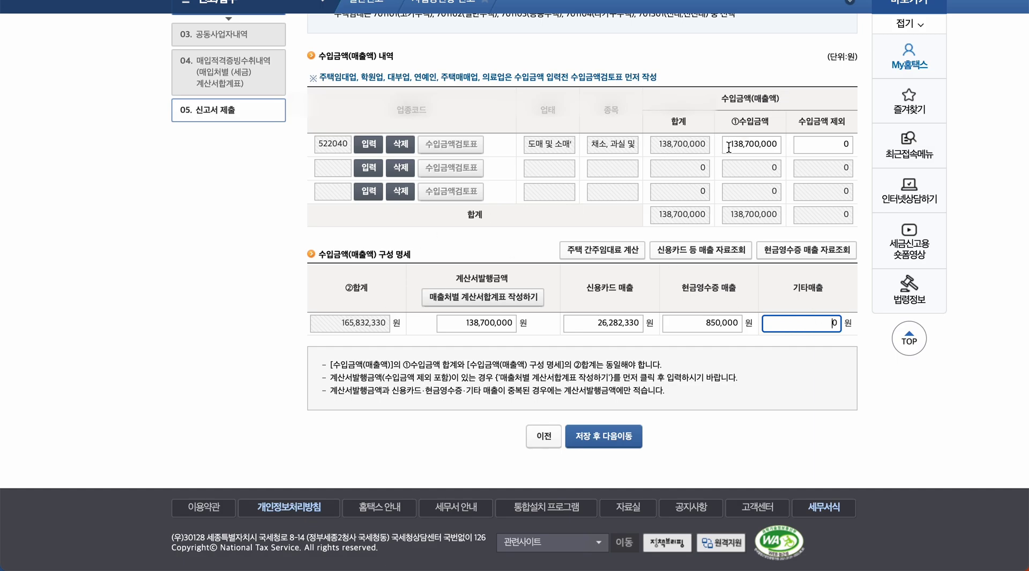
# - Overwrite the 522040 ①수입금액 with 165,832,330 won to match ②합계
pyautogui.moveTo(335, 322); pyautogui.dragTo(393, 324)
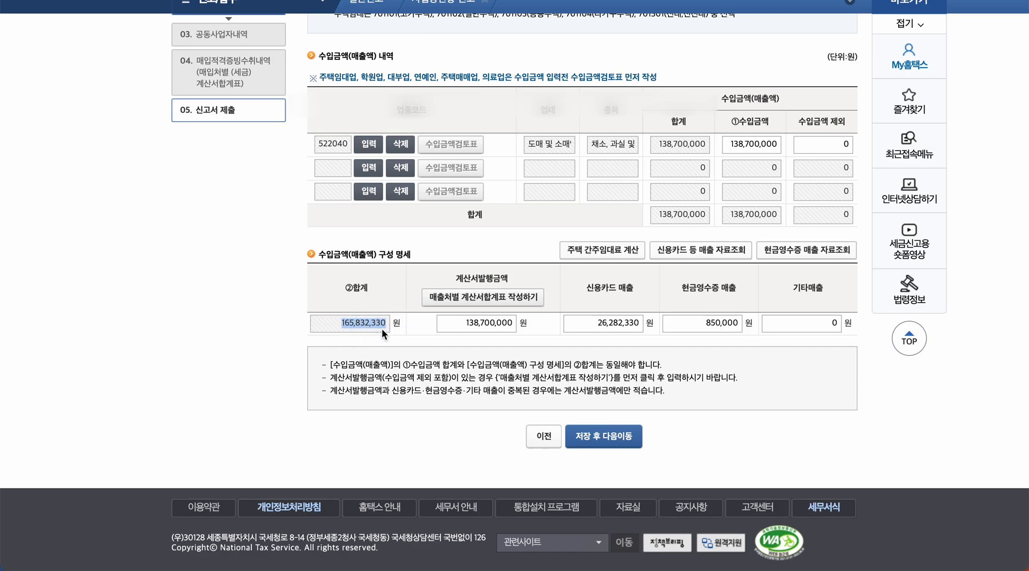
pyautogui.moveTo(775, 144); pyautogui.dragTo(721, 144)
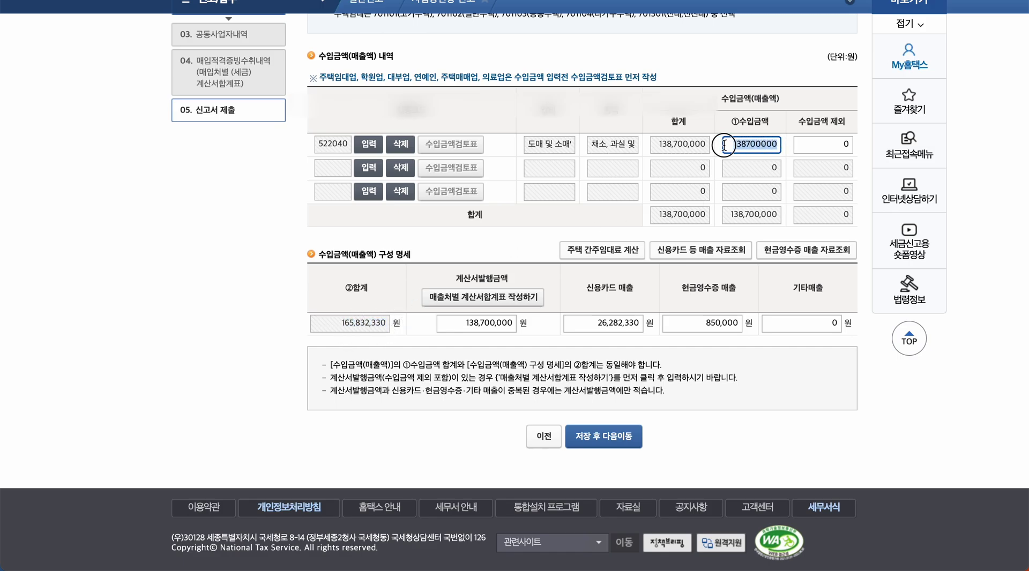
pyautogui.write('1')
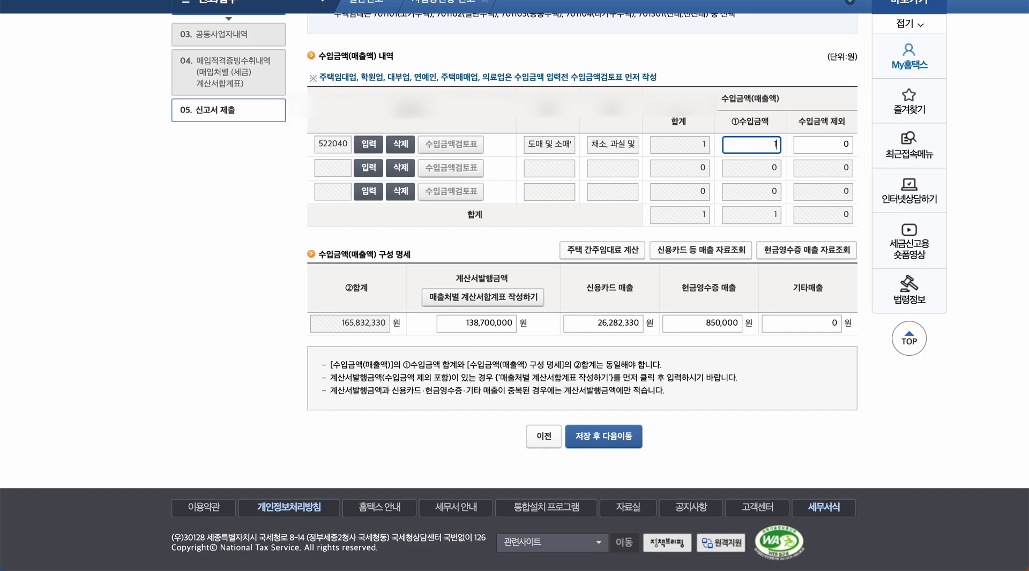
pyautogui.write('65832330')
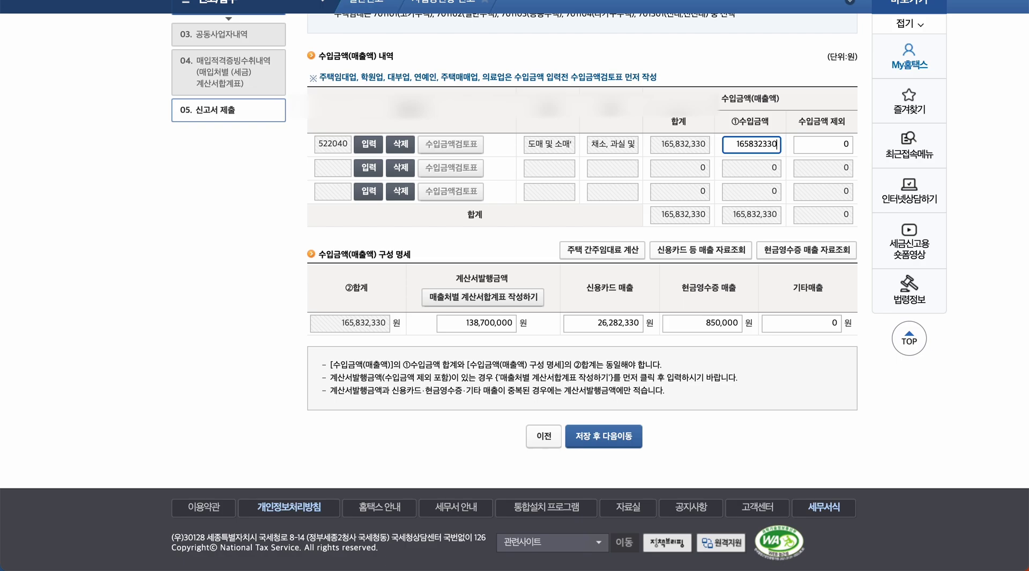
pyautogui.click(773, 178)
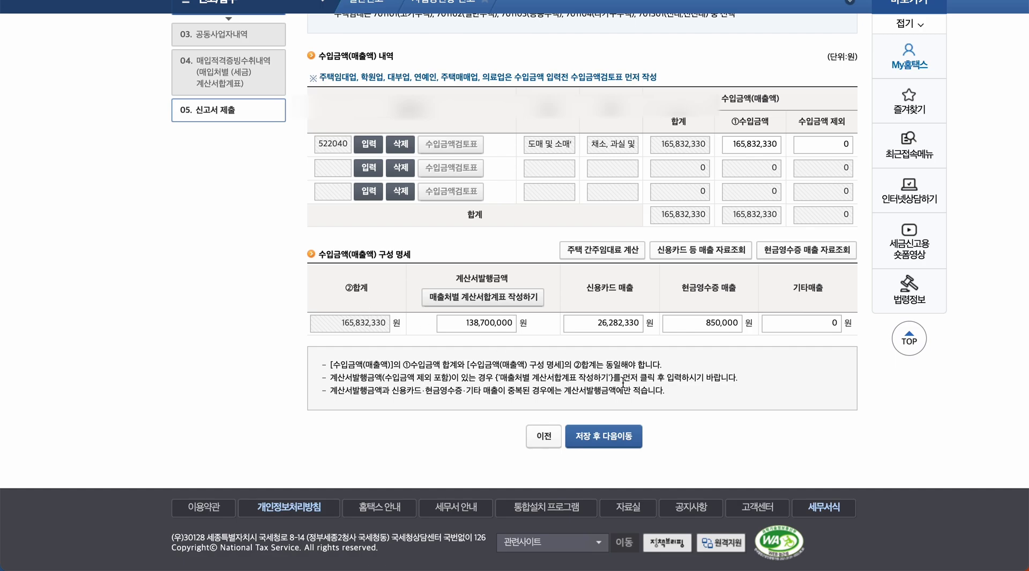
pyautogui.moveTo(460, 323); pyautogui.dragTo(734, 327)
# - Save the revenue details with 저장 후 다음이동 and acknowledge the notice
pyautogui.click(397, 323)
pyautogui.click(612, 435)
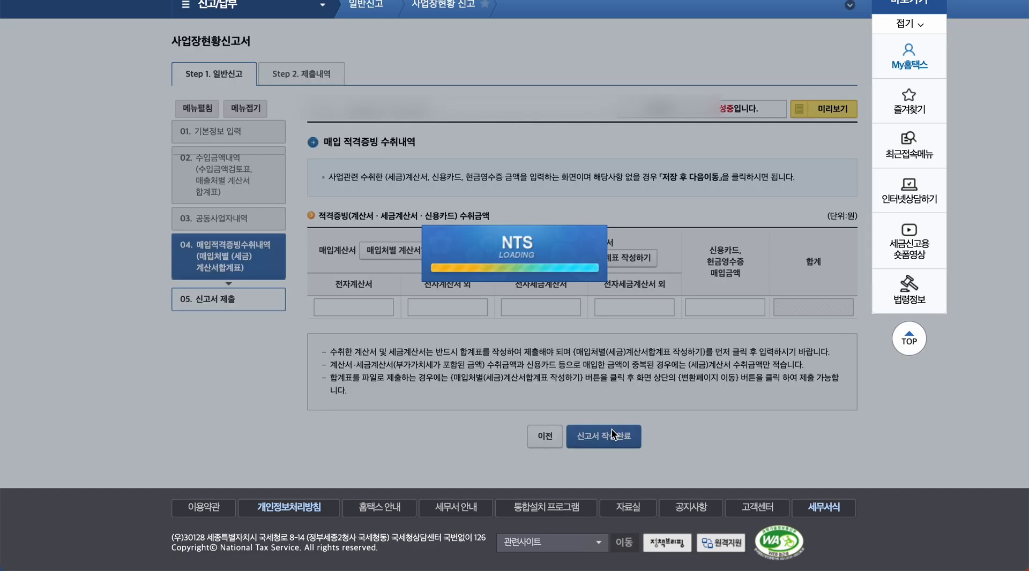
pyautogui.click(637, 66)
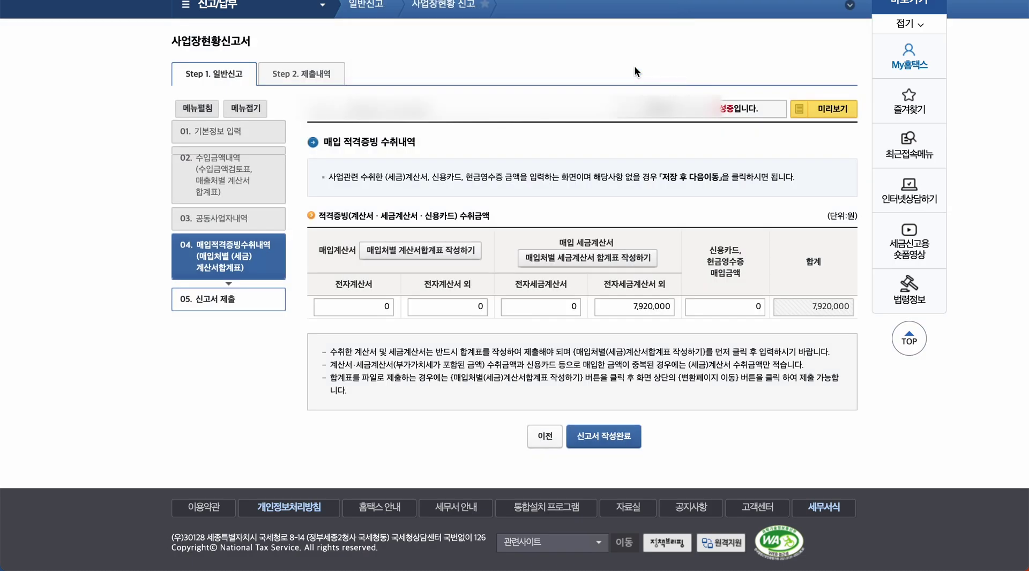
# - Open the 매입처별 계산서합계표 entry page, with zero e-invoice purchase totals
pyautogui.click(431, 256)
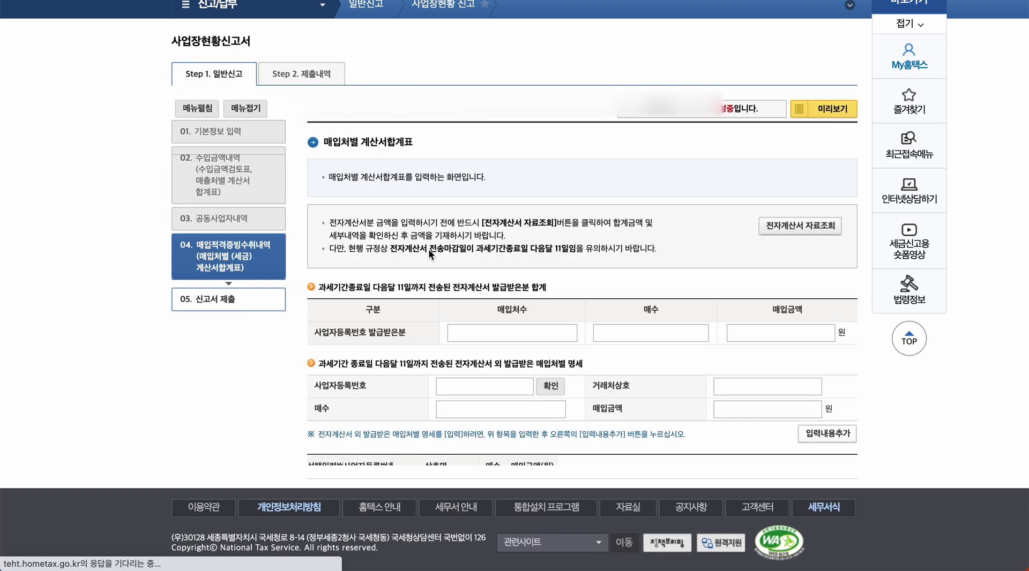
pyautogui.scroll(-5, 583, 349)
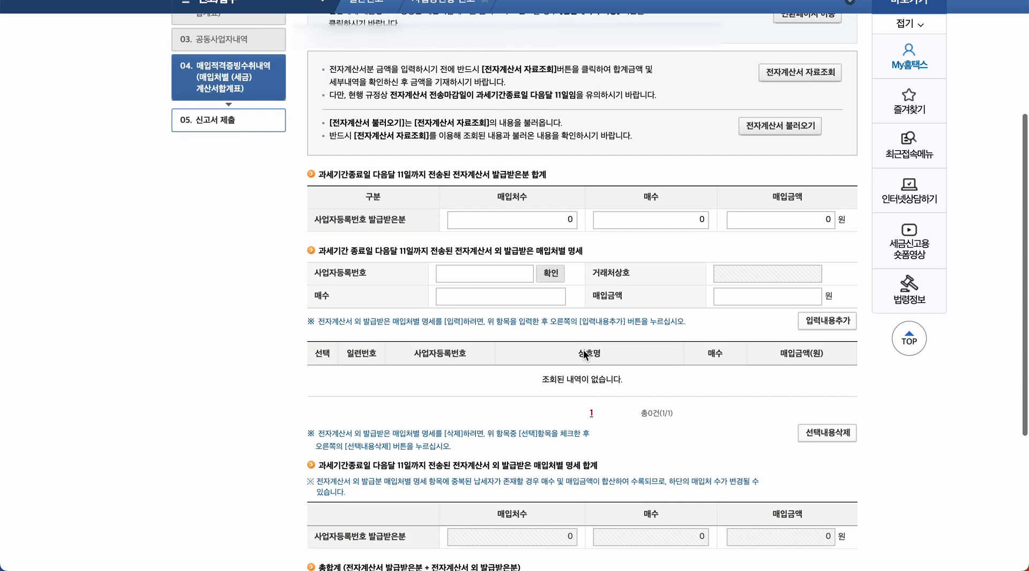
pyautogui.scroll(-3, 583, 349)
pyautogui.scroll(6, 582, 349)
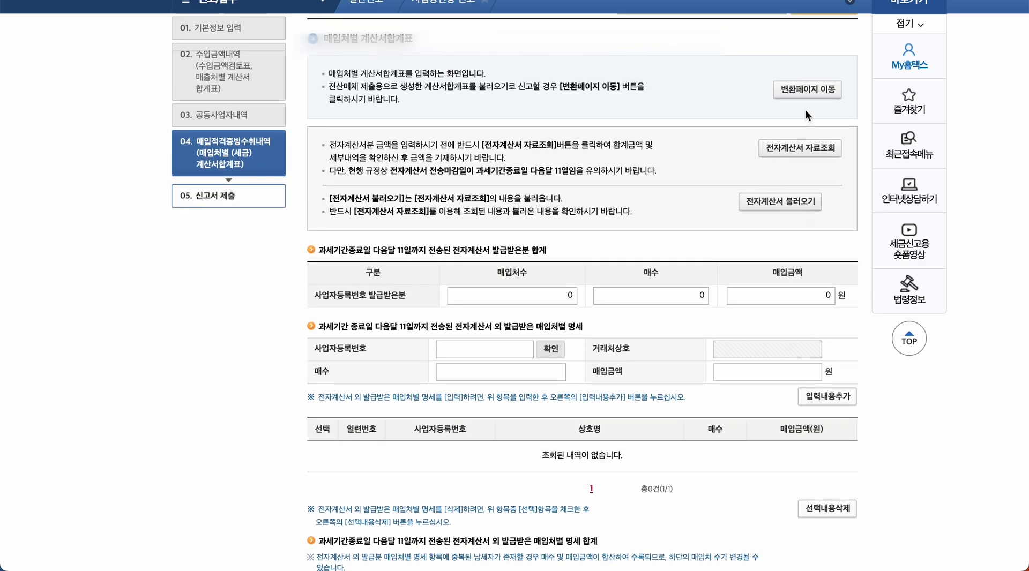
# - Review purchase e-invoices (10 suppliers, 76 invoices, 119,953,150 won) and import them into the summary
pyautogui.click(800, 148)
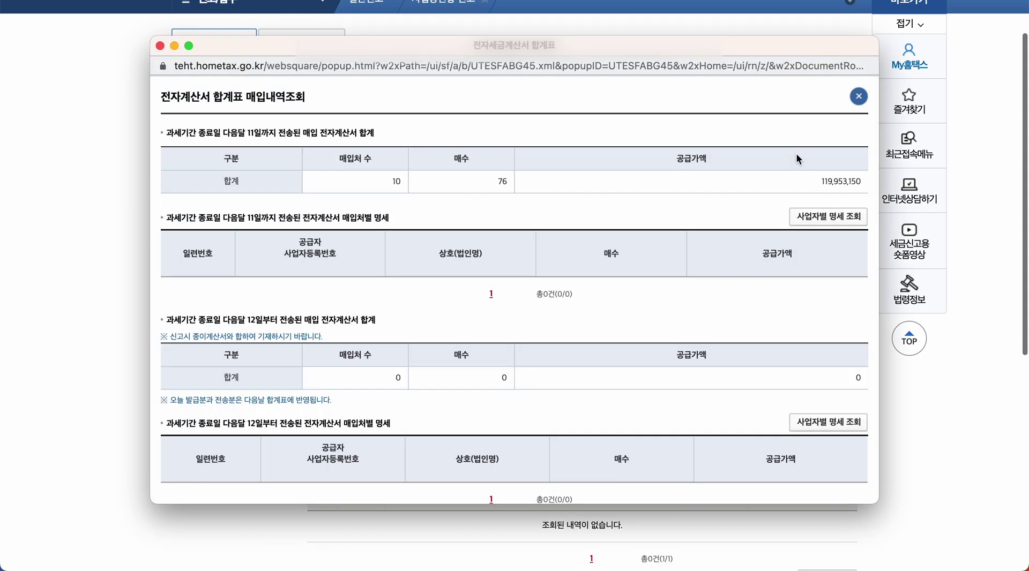
pyautogui.moveTo(809, 181); pyautogui.dragTo(863, 181)
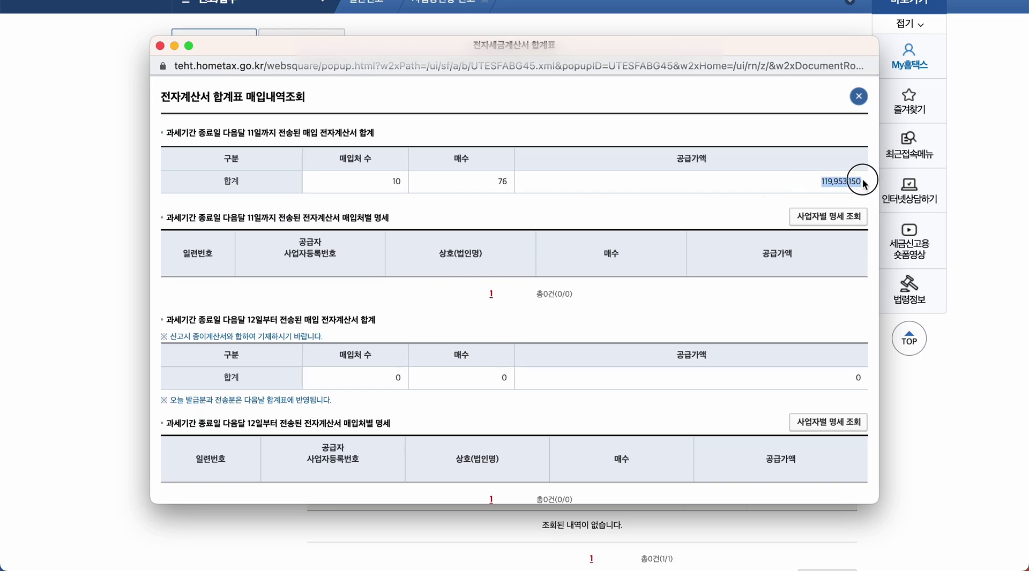
pyautogui.moveTo(389, 183); pyautogui.dragTo(714, 193)
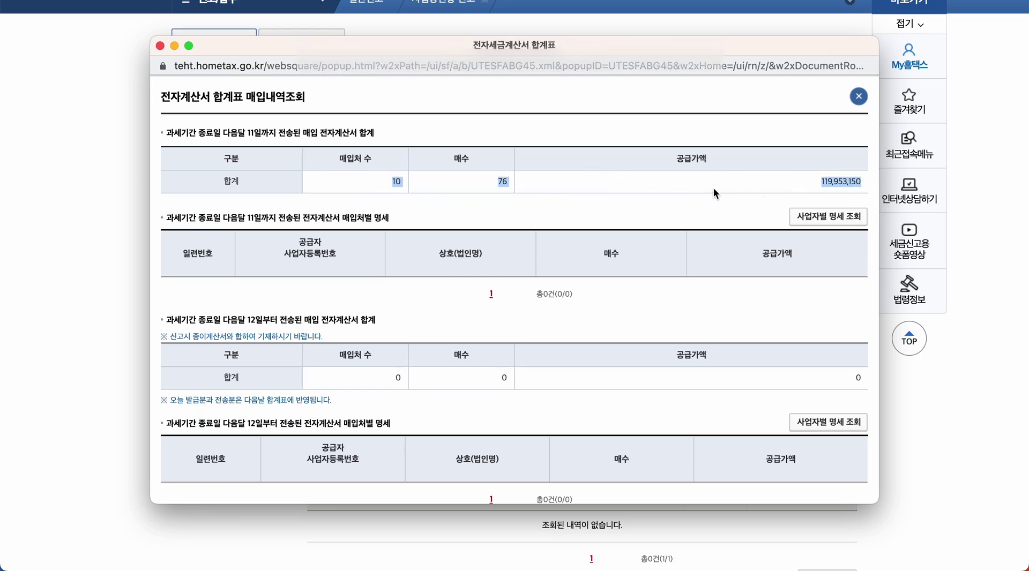
pyautogui.click(858, 97)
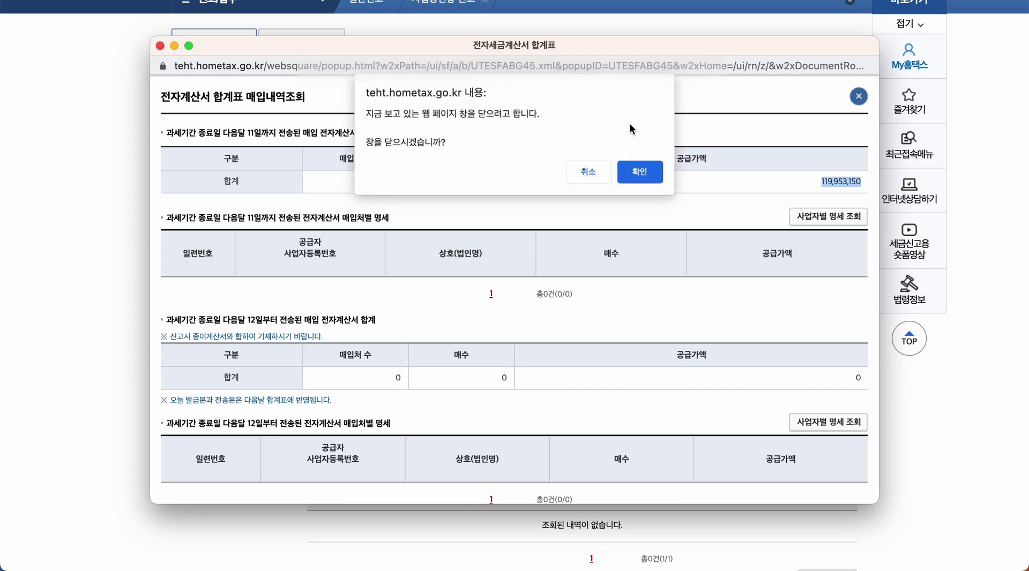
pyautogui.click(633, 174)
pyautogui.click(768, 274)
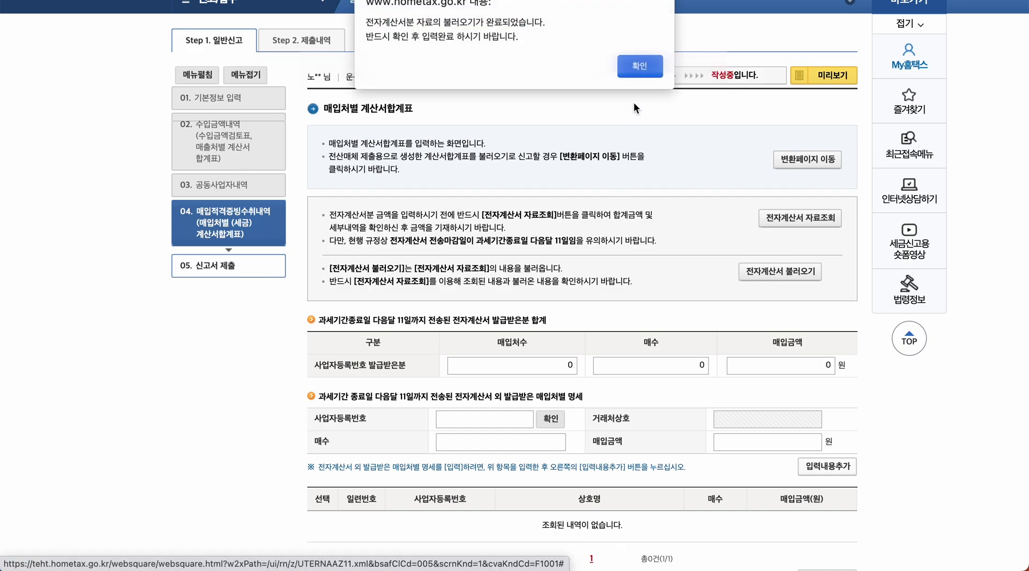
pyautogui.click(639, 67)
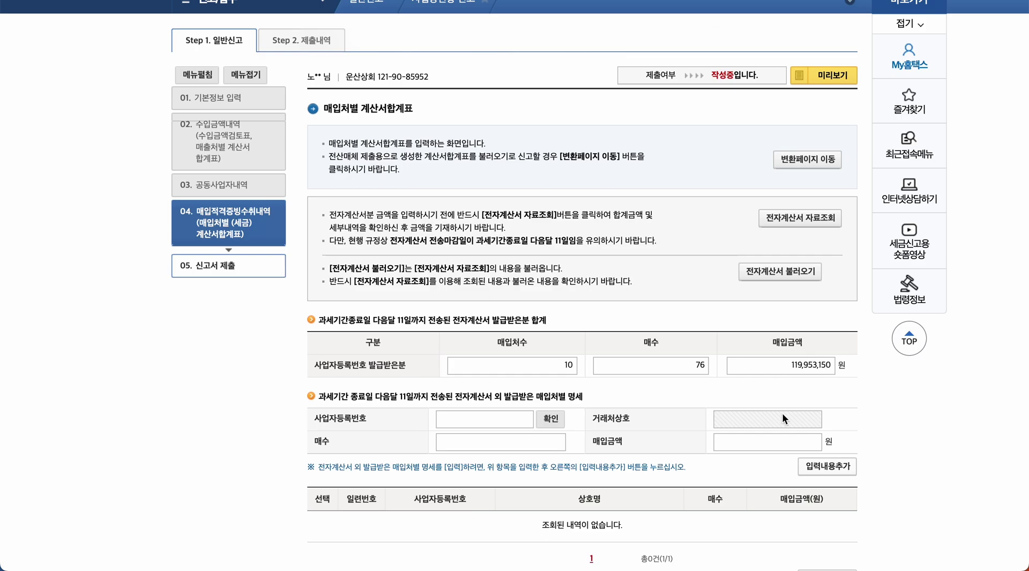
# - Add a non-e-invoice supplier entry with 4 invoices and a 5,000,000-won purchase amount
pyautogui.scroll(-4, 783, 414)
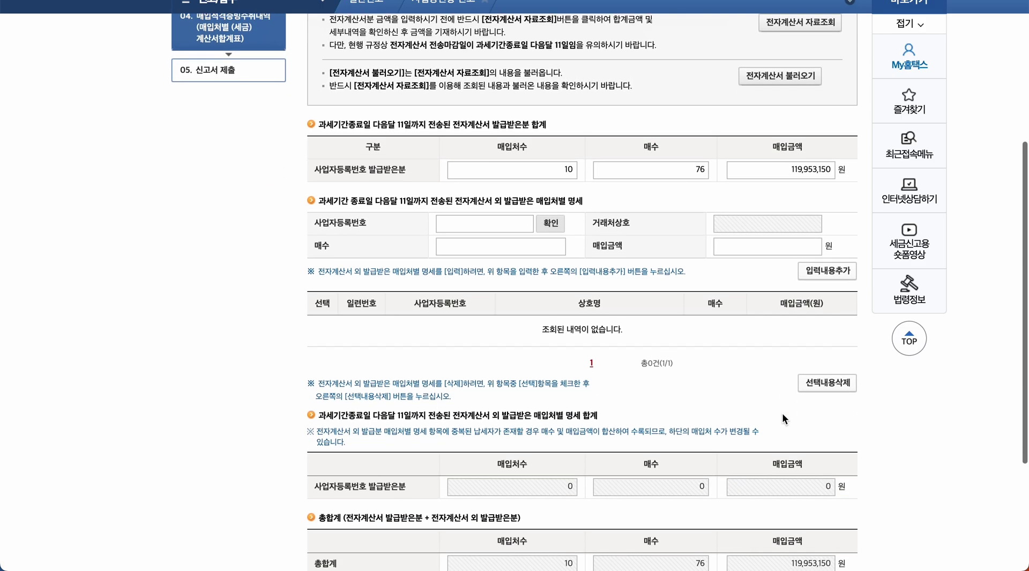
pyautogui.click(509, 210)
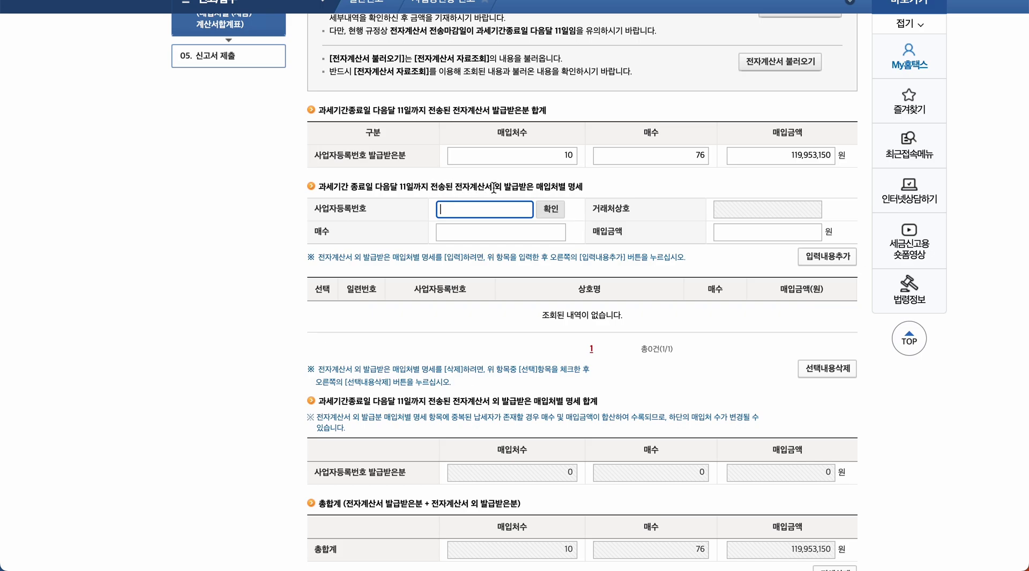
pyautogui.moveTo(455, 187); pyautogui.dragTo(567, 188)
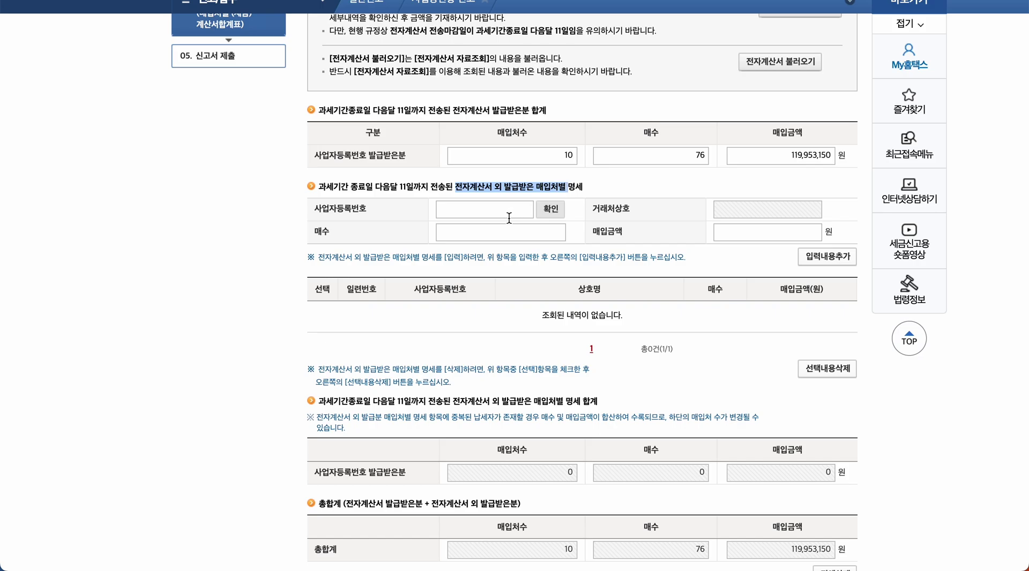
pyautogui.click(509, 218)
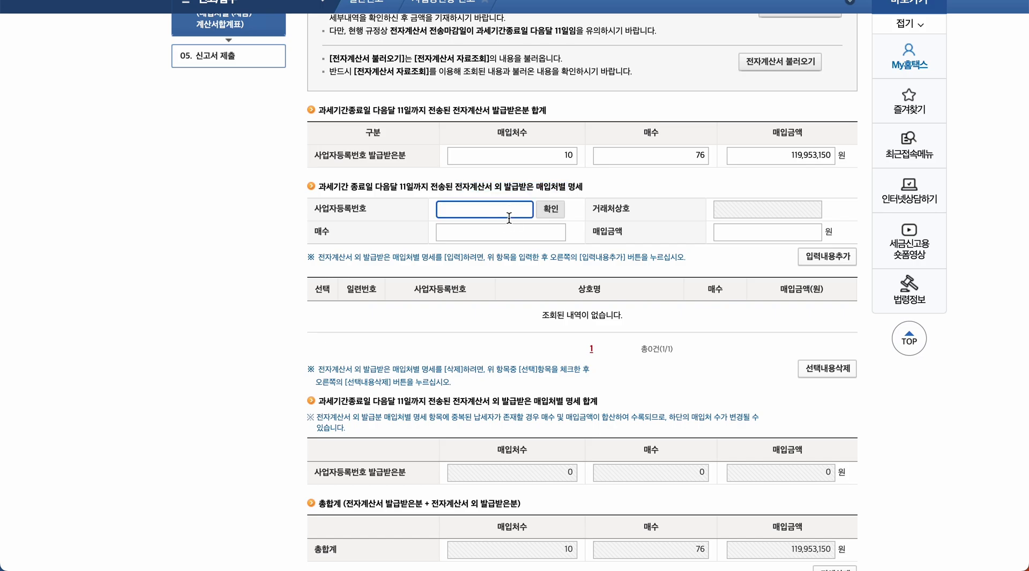
pyautogui.click(549, 209)
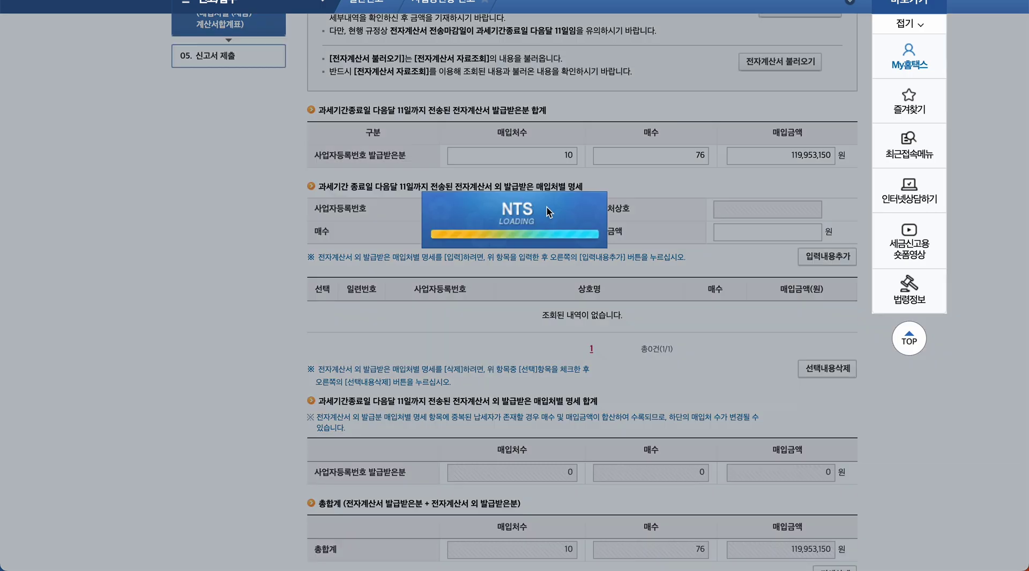
pyautogui.click(553, 233)
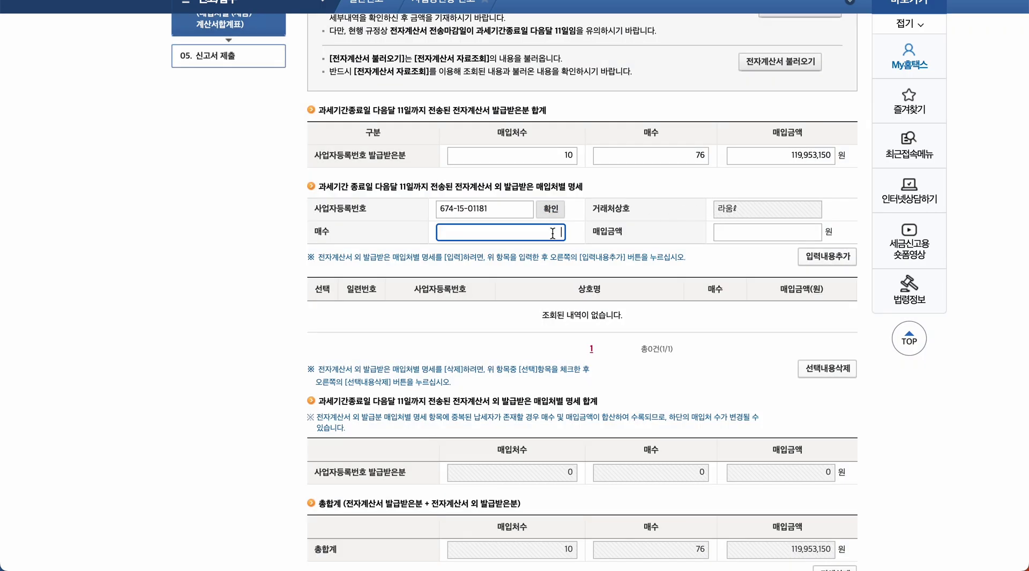
pyautogui.write('4')
pyautogui.click(782, 234)
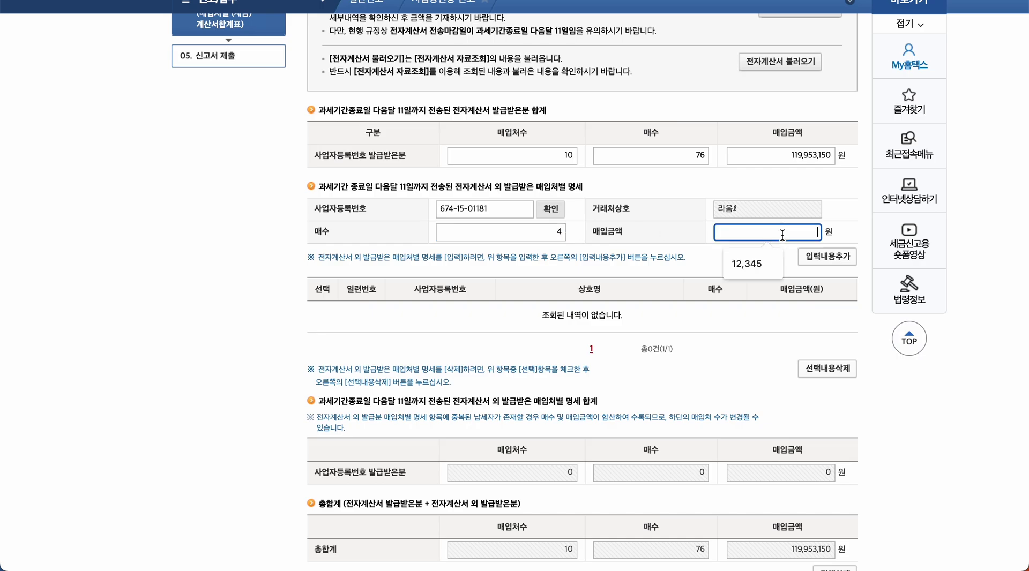
pyautogui.write('500,0000')
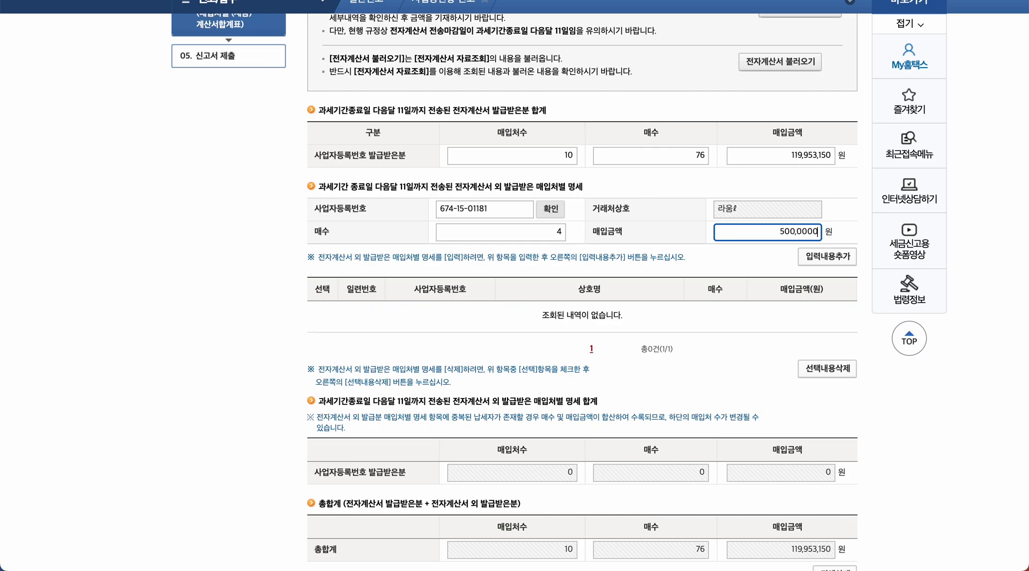
pyautogui.click(765, 268)
pyautogui.click(818, 263)
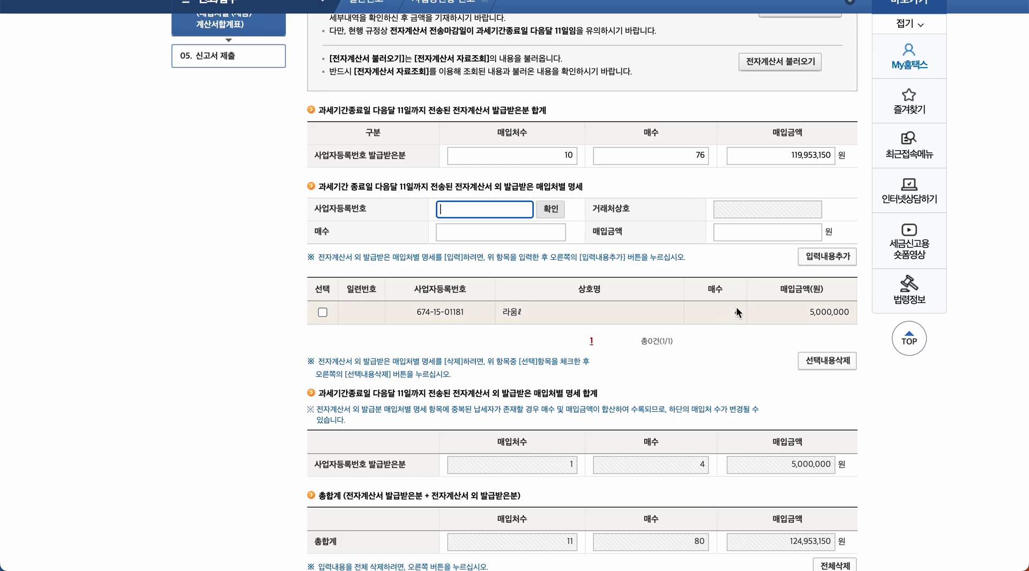
# - Delete that added supplier row, bringing the grand total from 124,953,150 back to 119,953,150 won
pyautogui.scroll(-2, 783, 311)
pyautogui.click(322, 204)
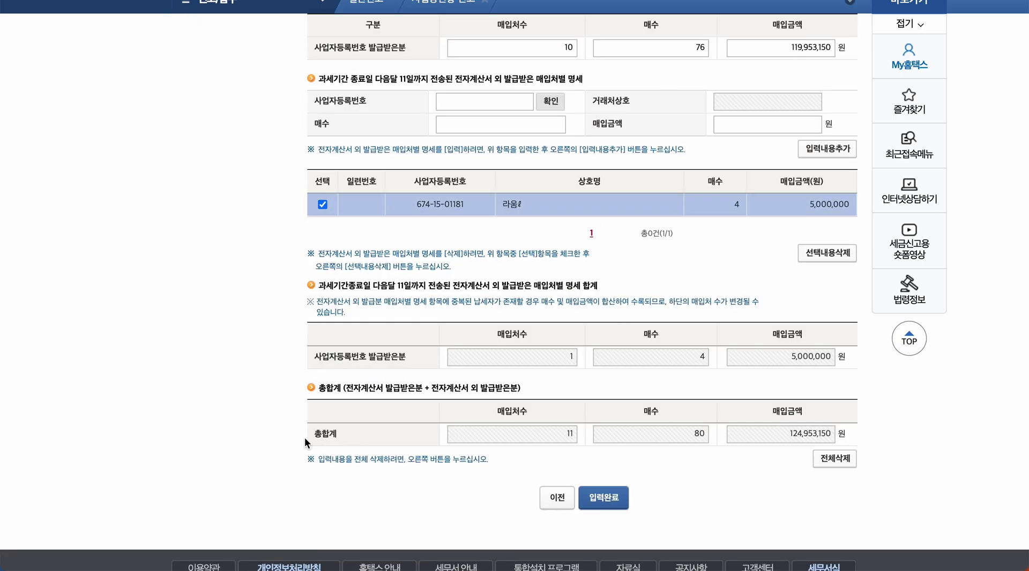
pyautogui.moveTo(322, 435); pyautogui.dragTo(355, 443)
pyautogui.moveTo(767, 434); pyautogui.dragTo(845, 439)
pyautogui.click(870, 434)
pyautogui.click(812, 256)
pyautogui.click(645, 54)
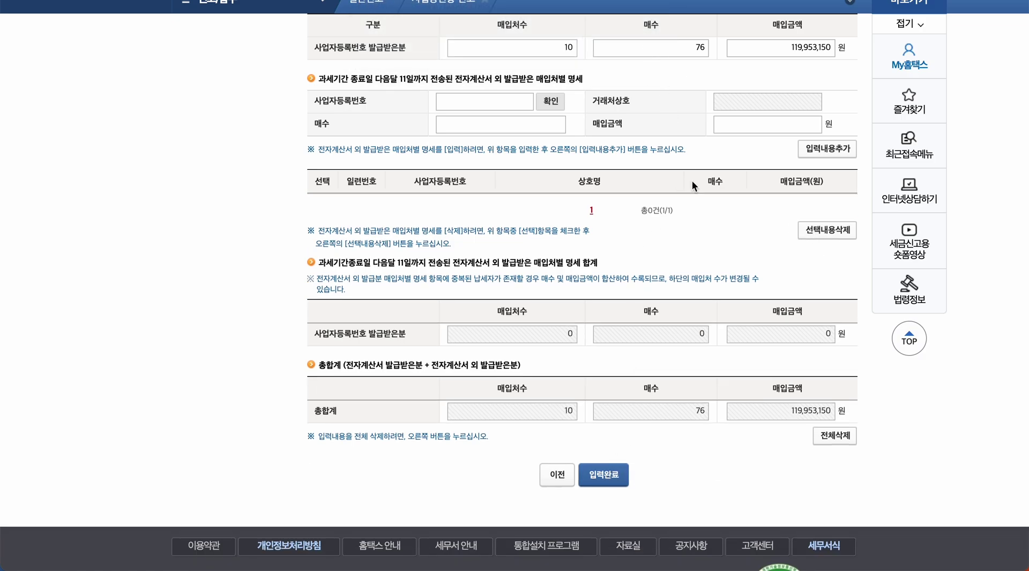
pyautogui.scroll(1, 692, 181)
# - Save the invoice purchase details and acknowledge the optional-evidence notice
pyautogui.click(603, 489)
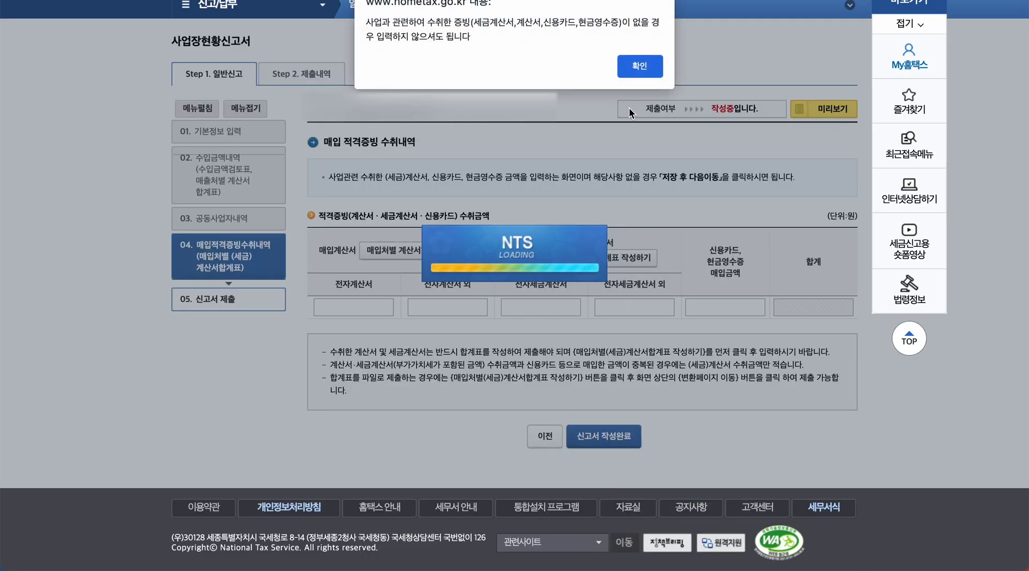
pyautogui.click(638, 69)
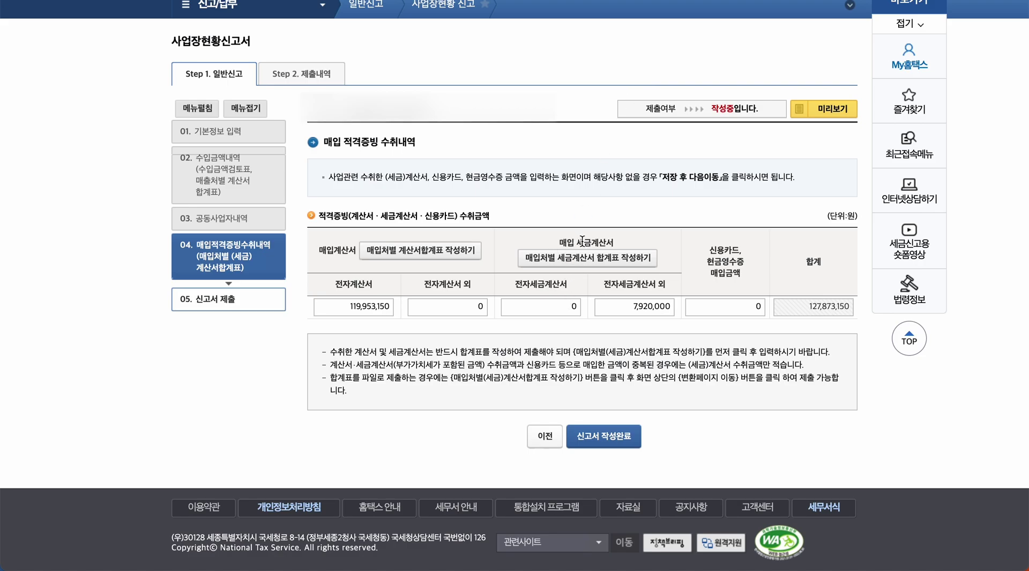
pyautogui.moveTo(560, 242); pyautogui.dragTo(593, 242)
pyautogui.click(618, 245)
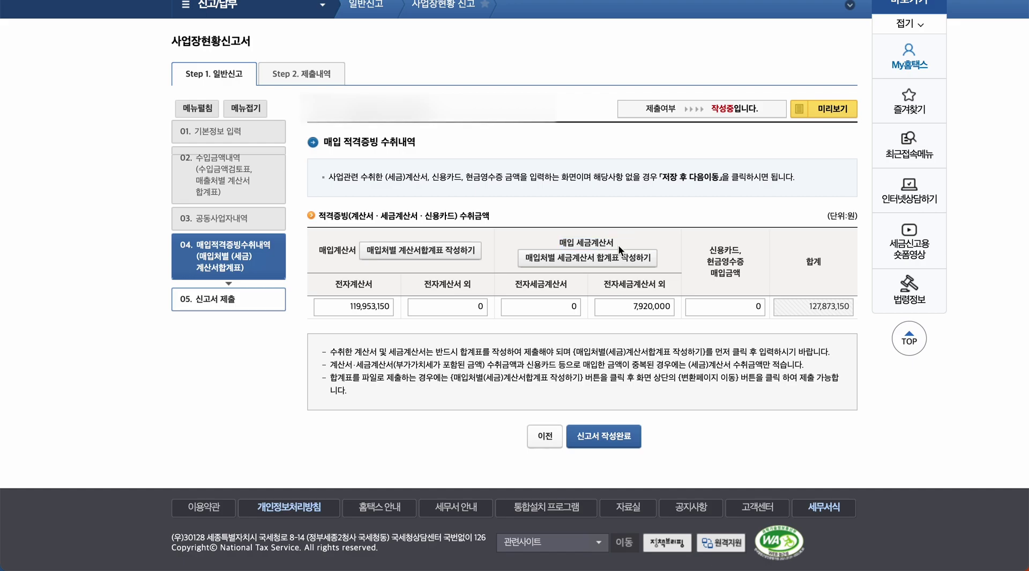
# - Open the 매입처별 세금계산서합계표 showing 1 paper-invoice supplier, 12 invoices, 7,200,000 won
pyautogui.click(618, 262)
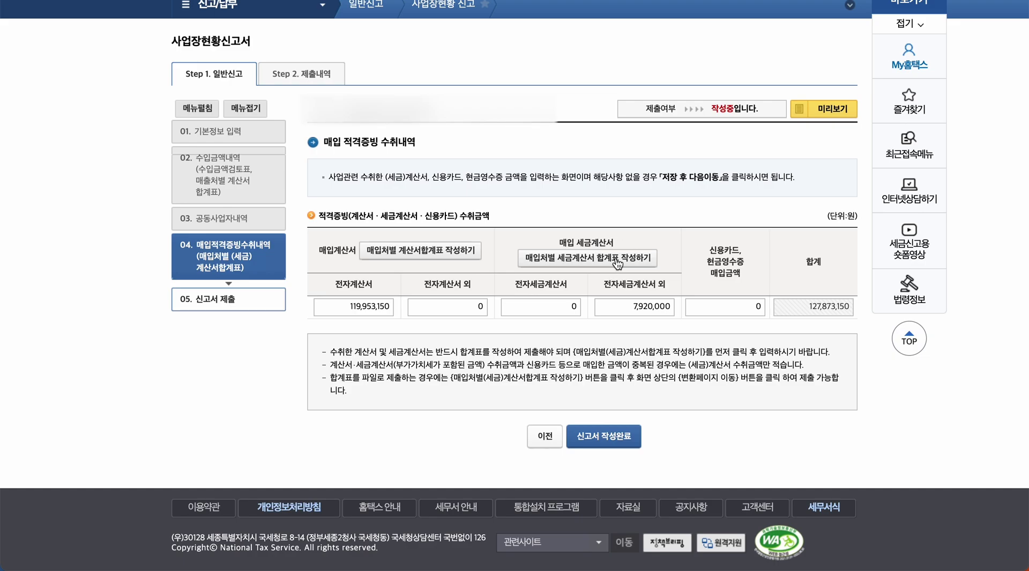
pyautogui.scroll(-1, 623, 242)
pyautogui.scroll(-2, 623, 242)
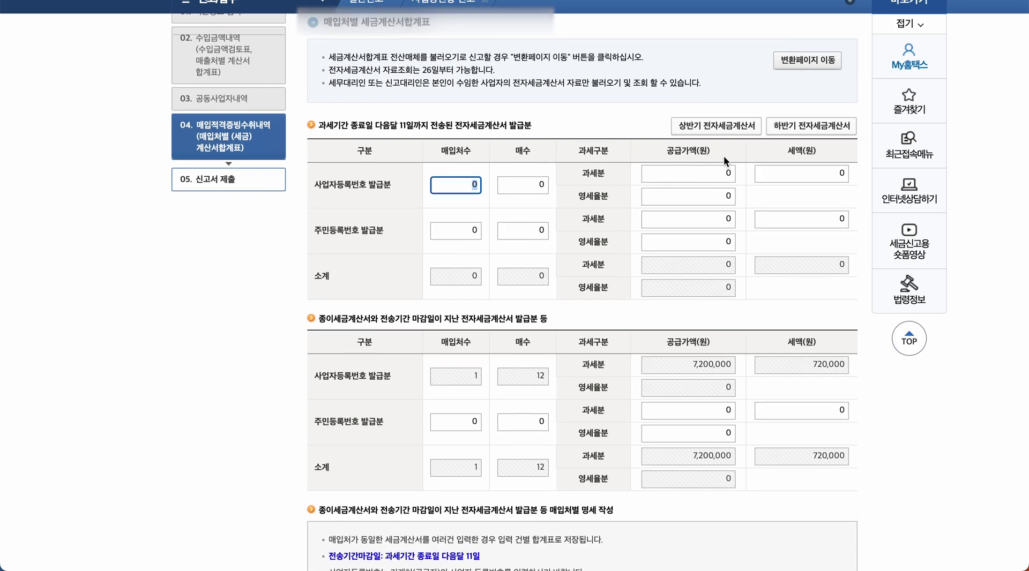
pyautogui.click(730, 127)
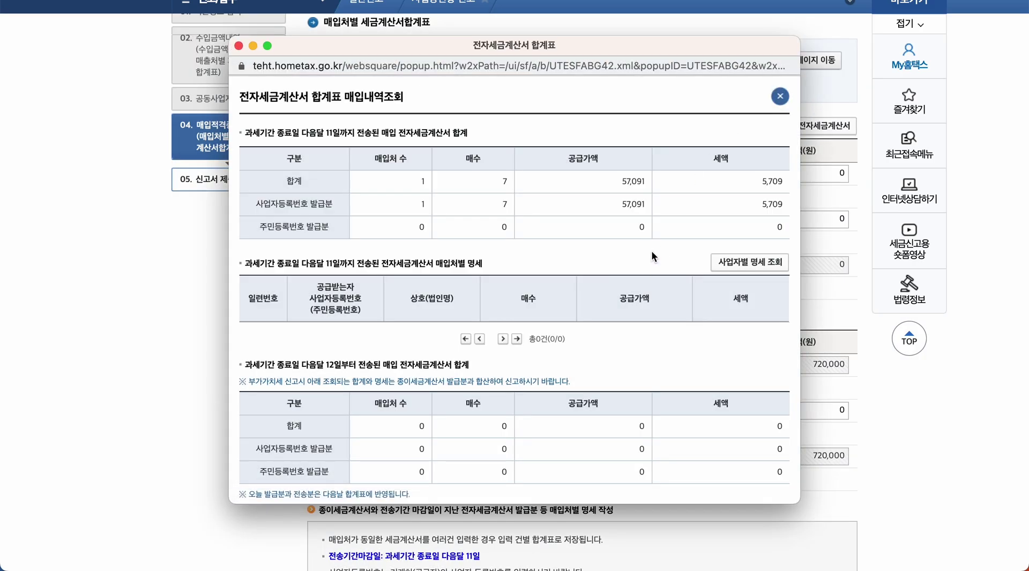
pyautogui.scroll(-3, 651, 255)
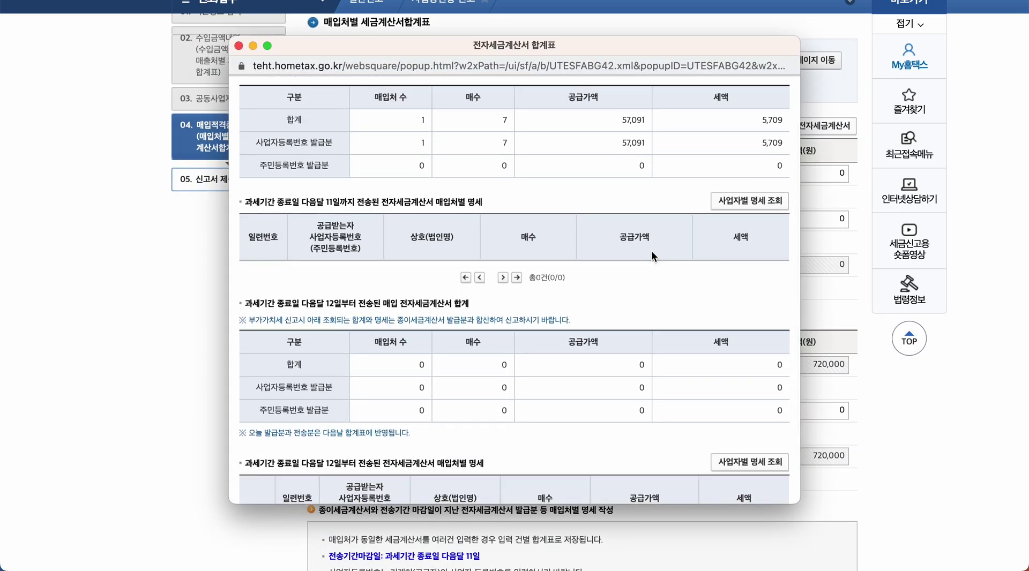
pyautogui.scroll(-3, 651, 249)
pyautogui.scroll(5, 651, 249)
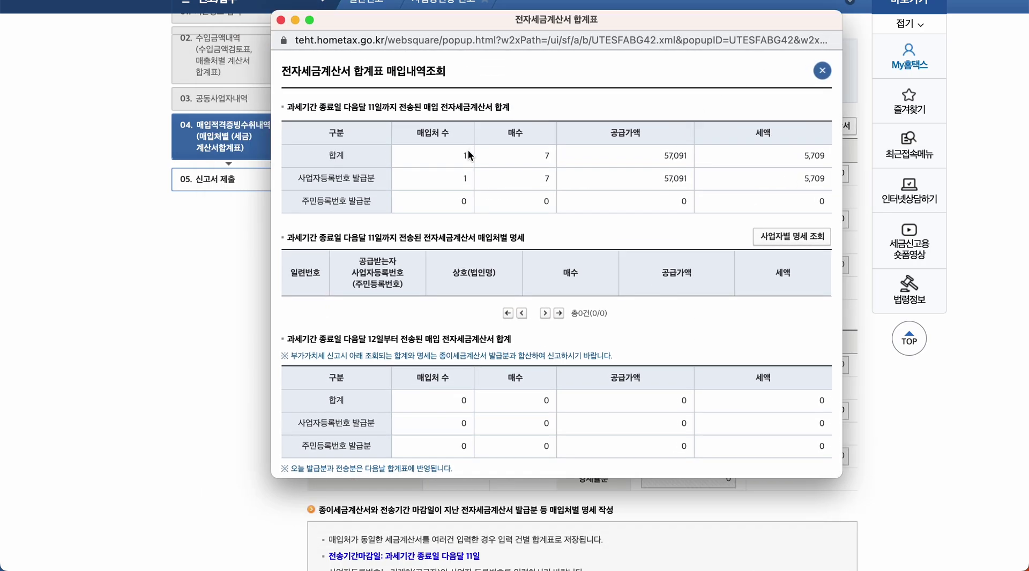
pyautogui.moveTo(462, 156); pyautogui.dragTo(879, 159)
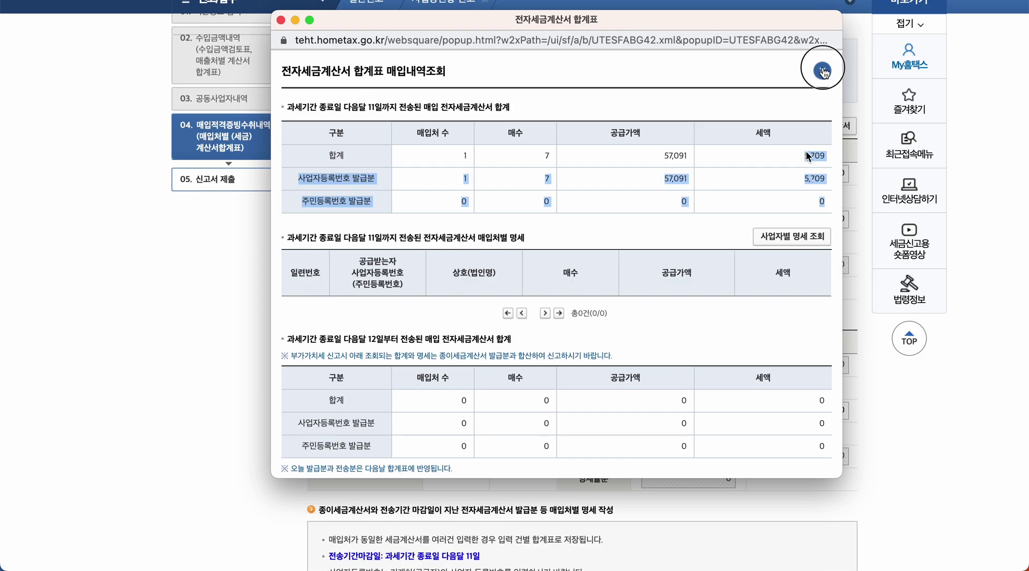
pyautogui.click(822, 70)
pyautogui.click(683, 144)
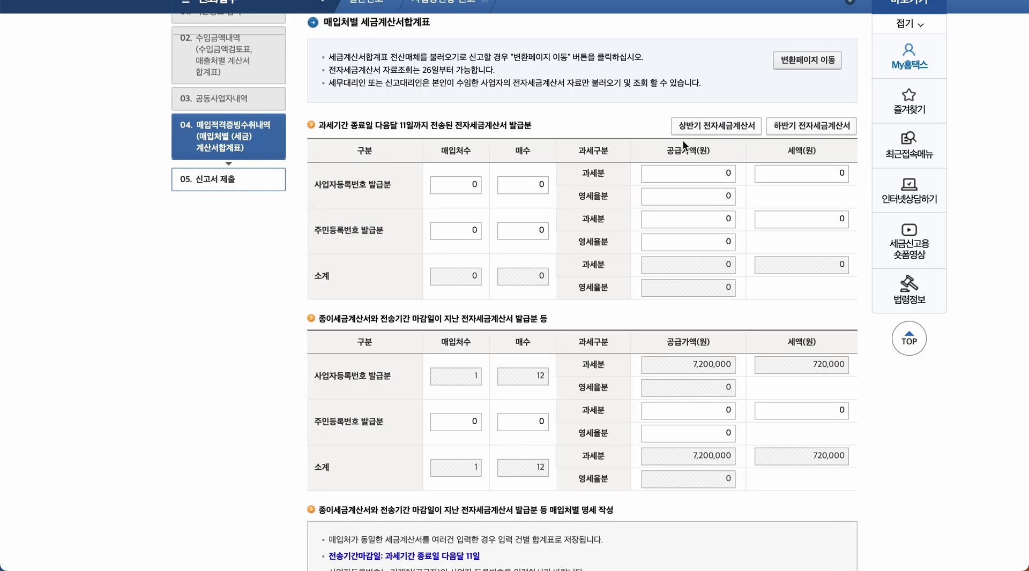
pyautogui.click(821, 126)
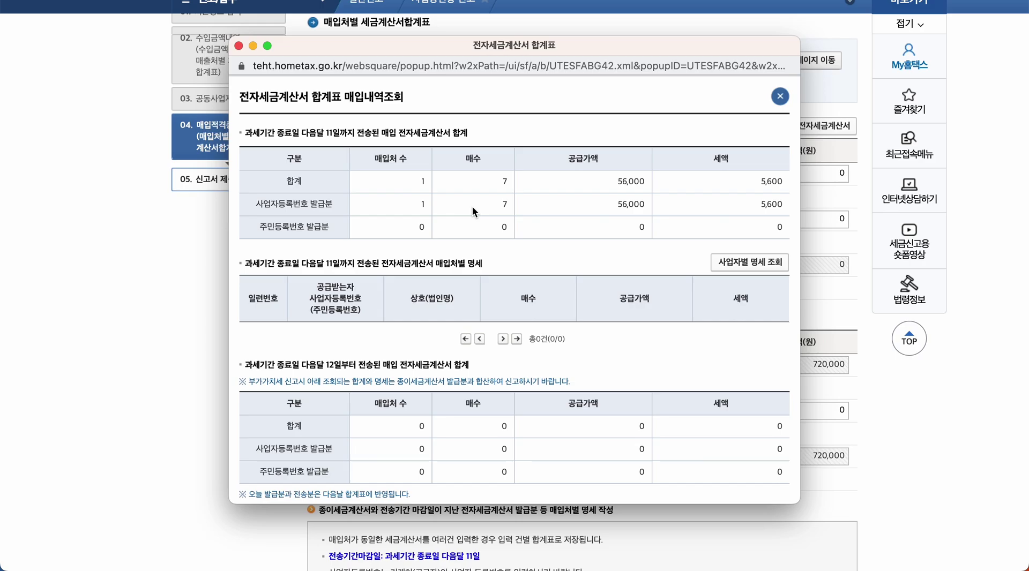
pyautogui.click(772, 265)
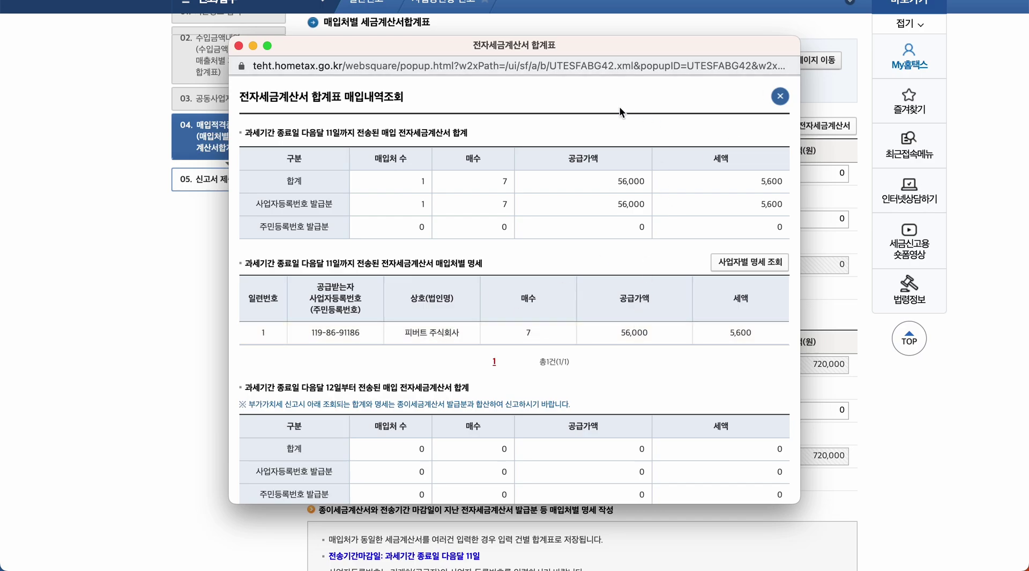
pyautogui.click(780, 96)
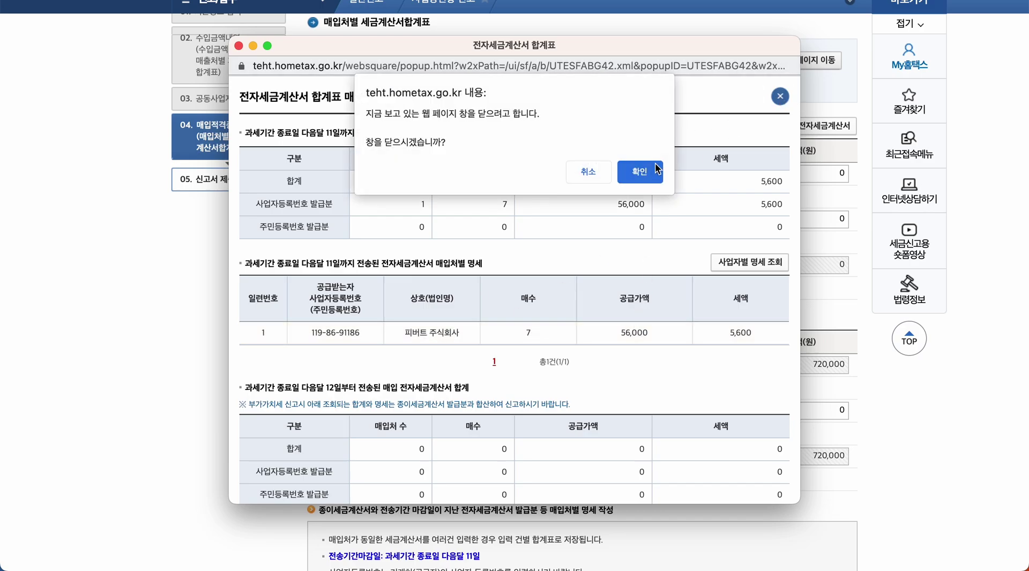
pyautogui.click(653, 170)
pyautogui.click(692, 126)
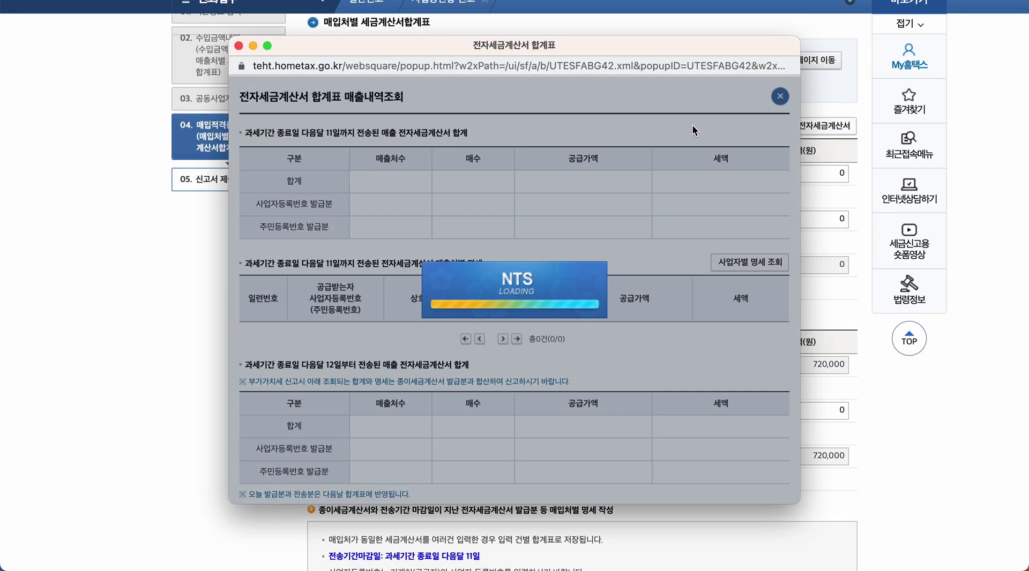
pyautogui.click(748, 262)
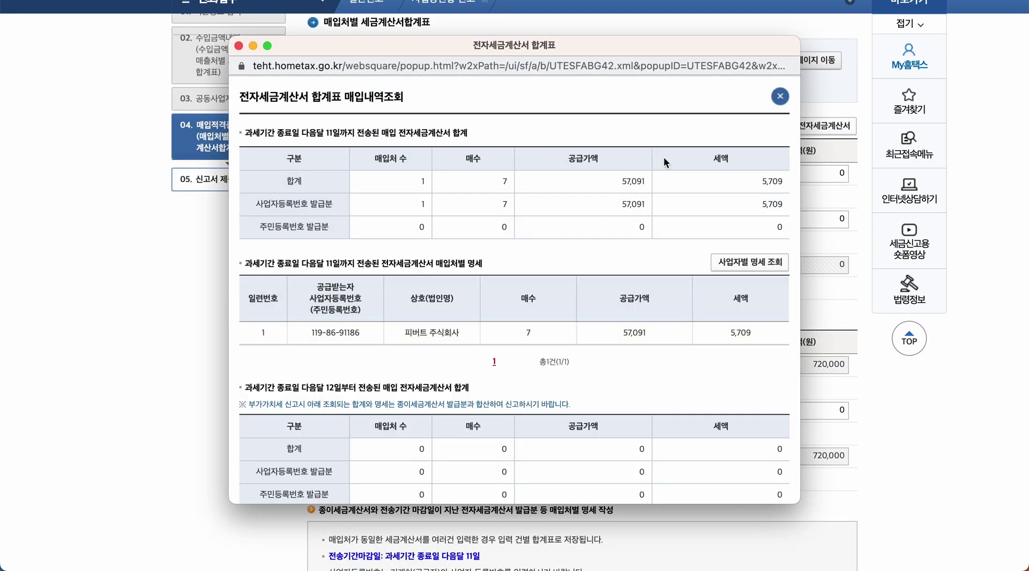
pyautogui.click(779, 100)
pyautogui.click(650, 177)
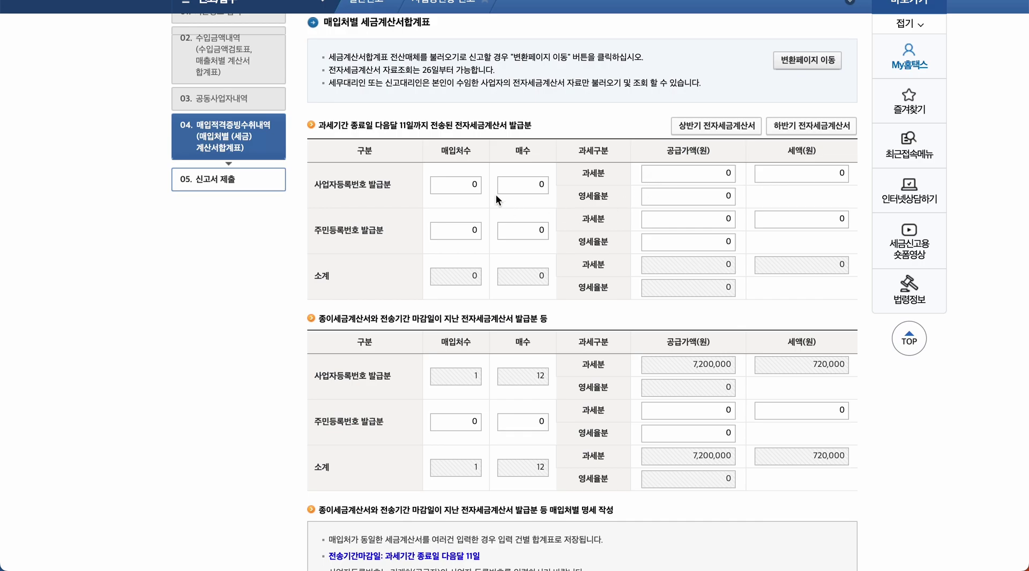
# - Enter 1 supplier, 14 invoices, 113,091 won supply and 11,309 won tax in the 사업자등록번호 발급분 row
pyautogui.click(472, 186)
pyautogui.write('1')
pyautogui.click(541, 185)
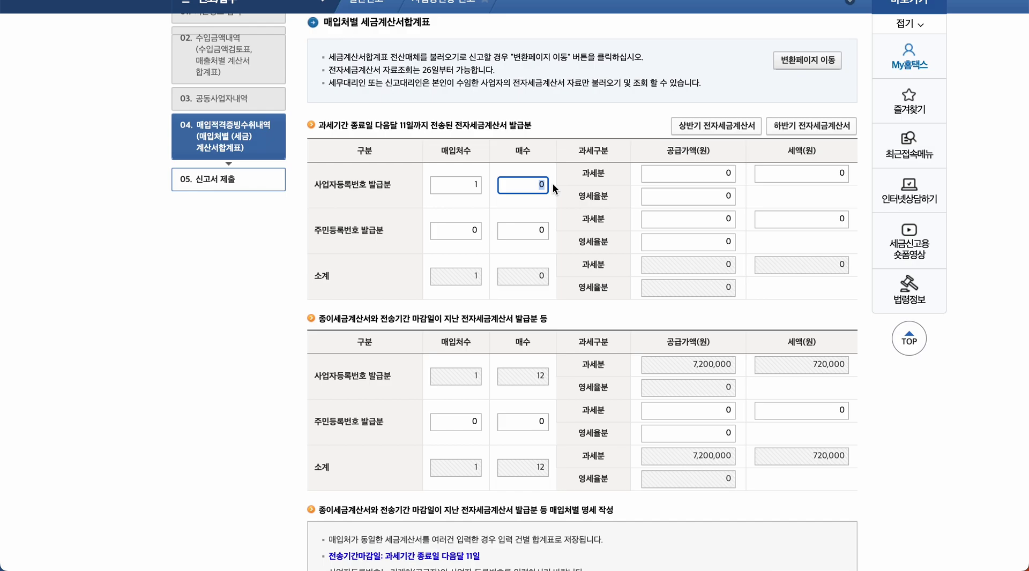
pyautogui.write('14')
pyautogui.click(730, 173)
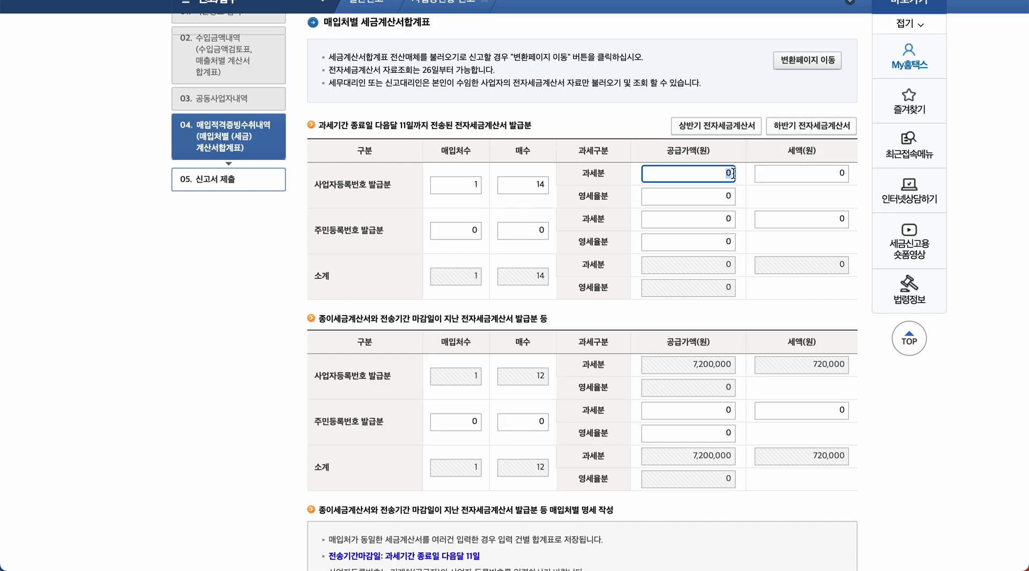
pyautogui.write('113,091')
pyautogui.click(846, 178)
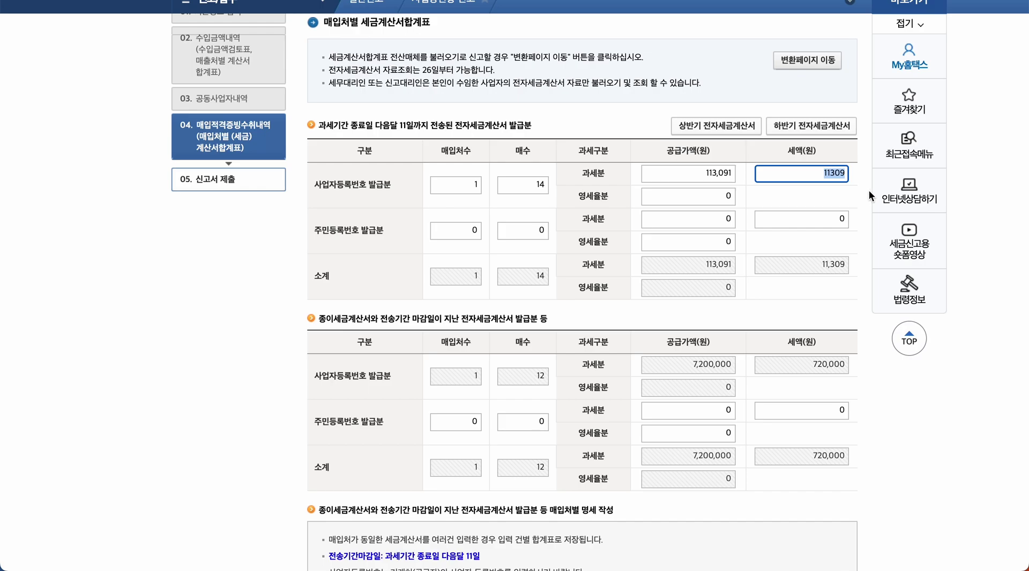
pyautogui.click(836, 187)
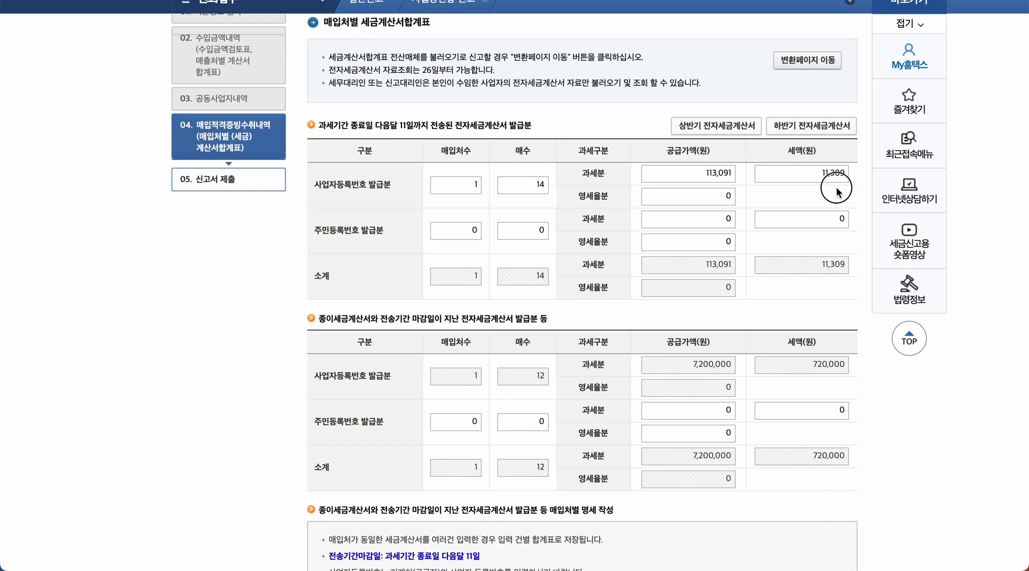
# - Add a paper-invoice entry using the supplier's registration number: 12 invoices, 7,200,000 won supply, 720,000 tax
pyautogui.scroll(-4, 821, 242)
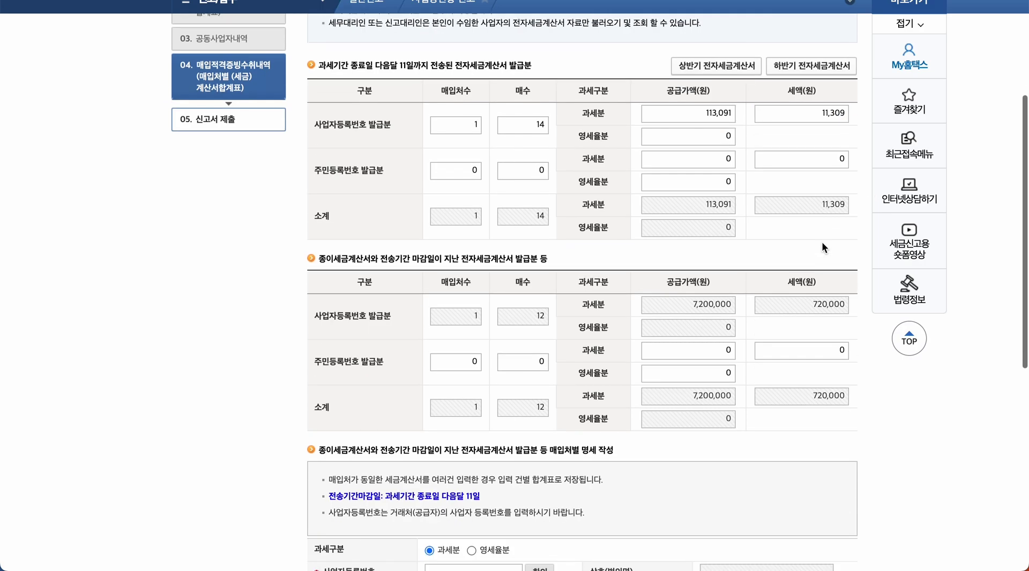
pyautogui.scroll(-1, 822, 242)
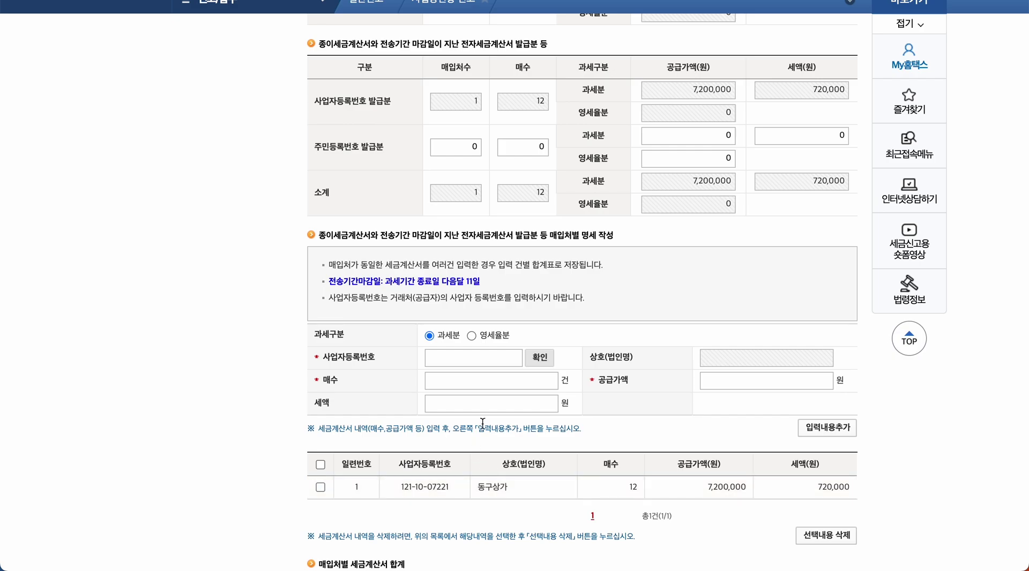
pyautogui.click(478, 356)
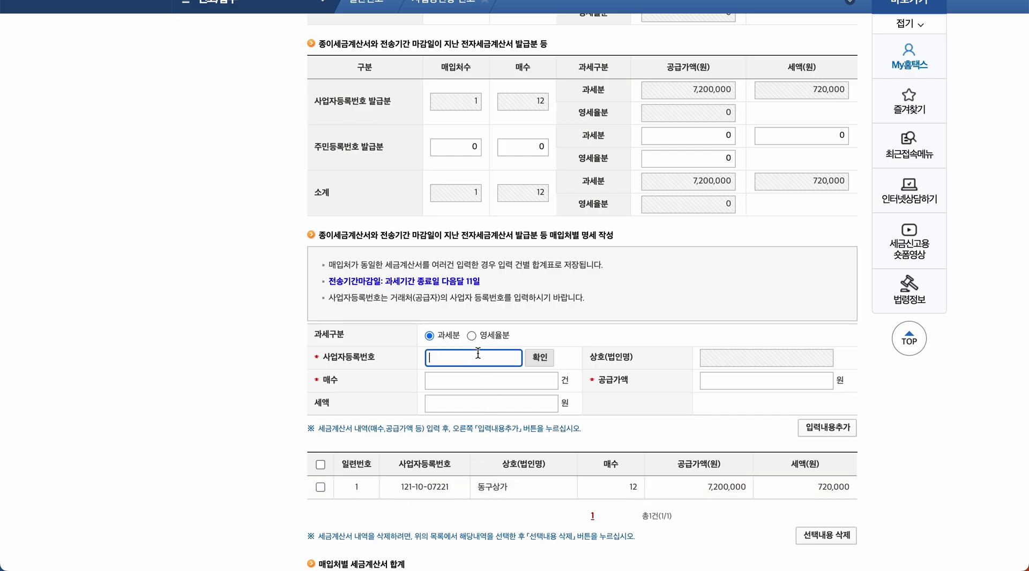
pyautogui.click(544, 359)
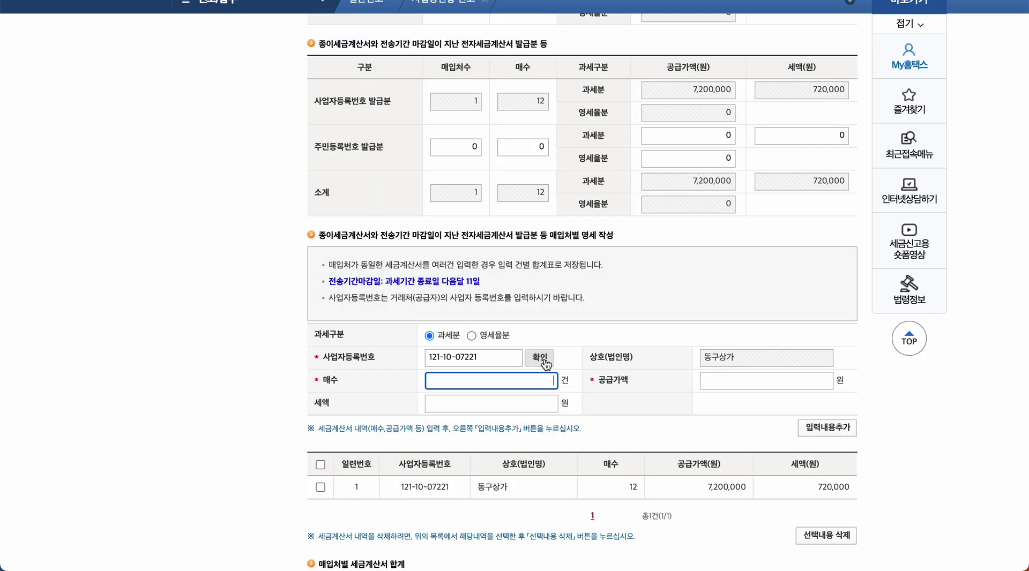
pyautogui.write('12')
pyautogui.click(729, 385)
pyautogui.write('7200000')
pyautogui.click(723, 419)
pyautogui.click(496, 410)
pyautogui.click(647, 423)
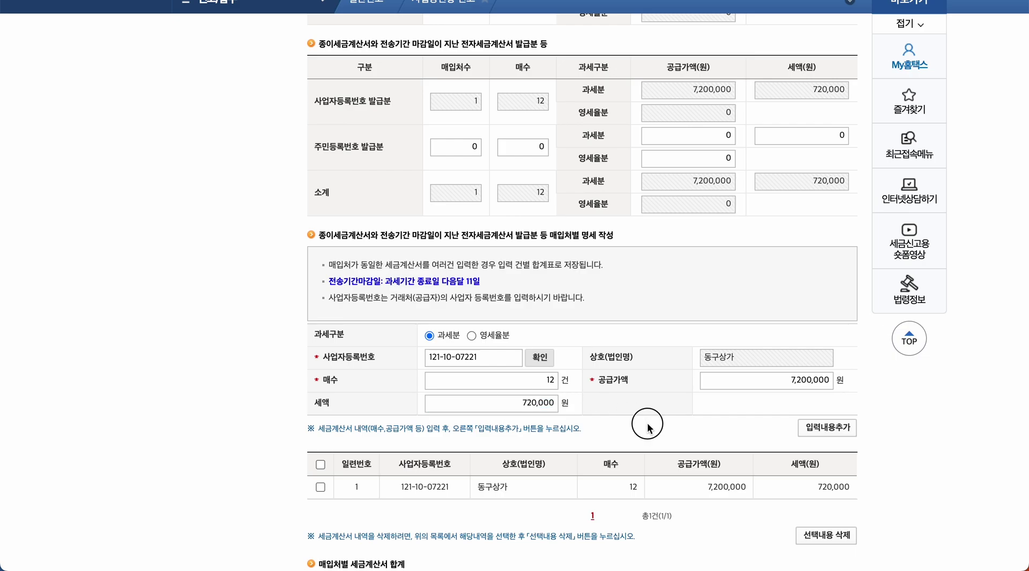
pyautogui.click(823, 431)
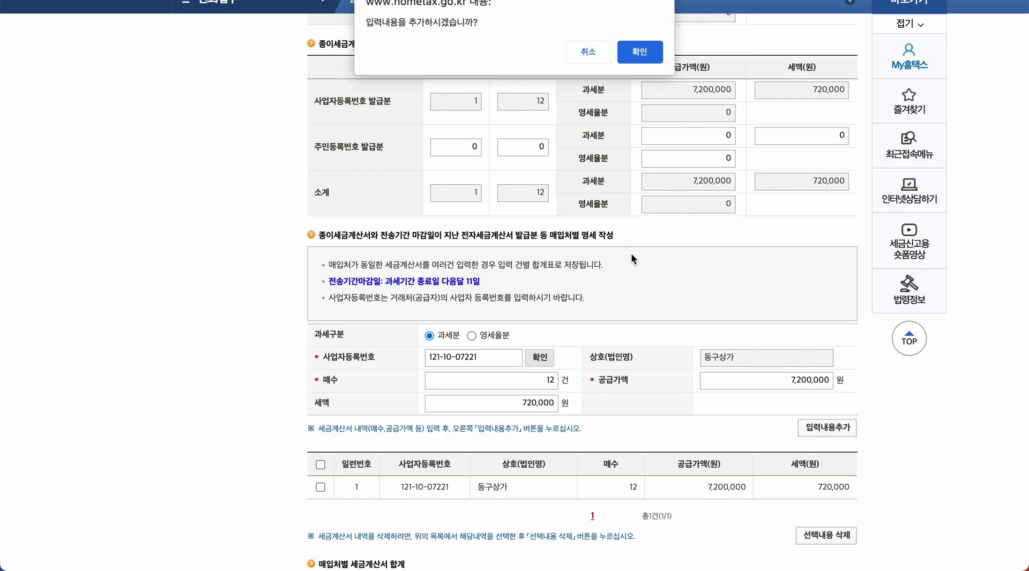
pyautogui.click(637, 51)
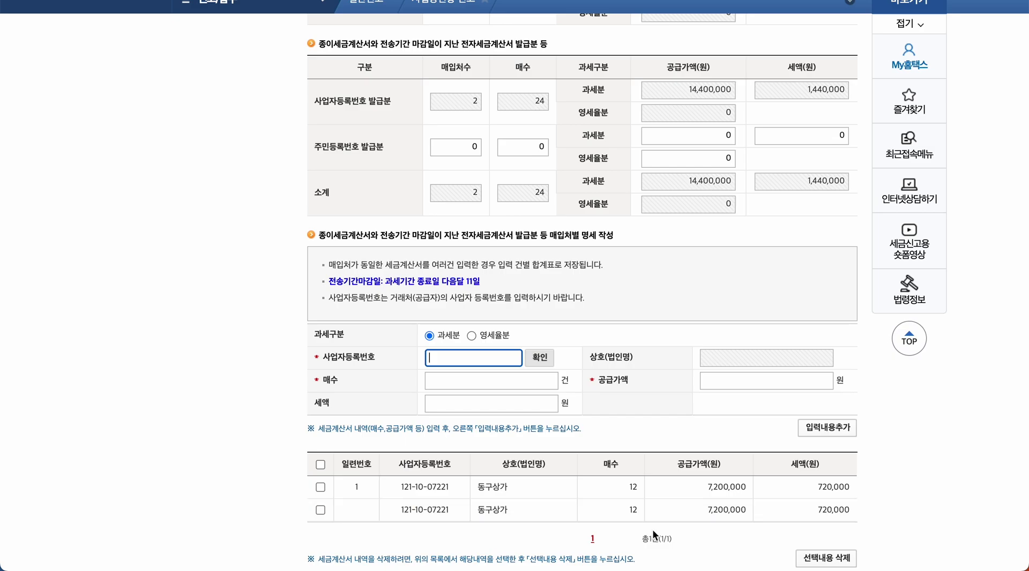
# - Delete the duplicate 동구상가 row, leaving 2 suppliers, 26 invoices, 7,313,091 won in total
pyautogui.click(320, 509)
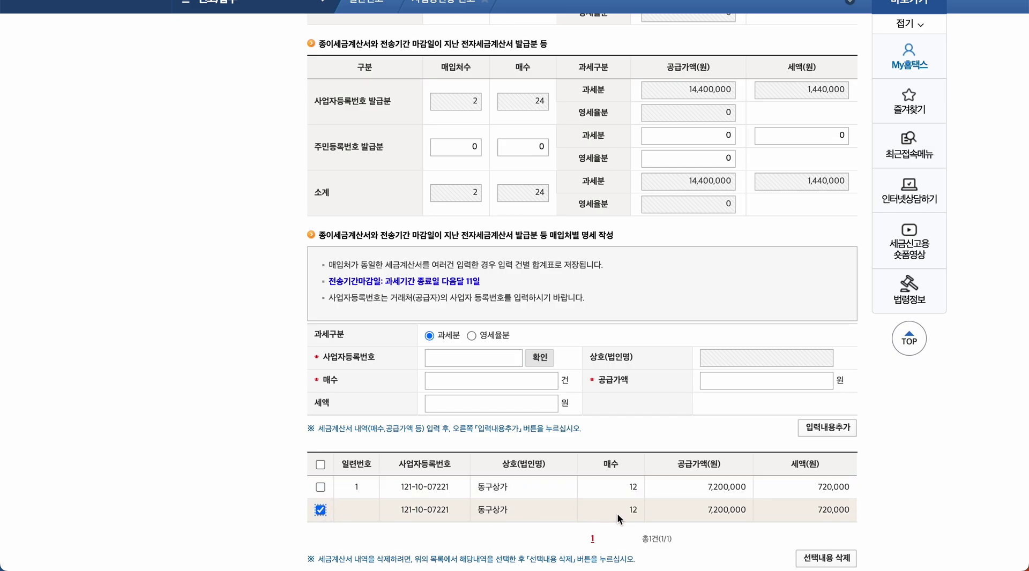
pyautogui.scroll(-3, 617, 518)
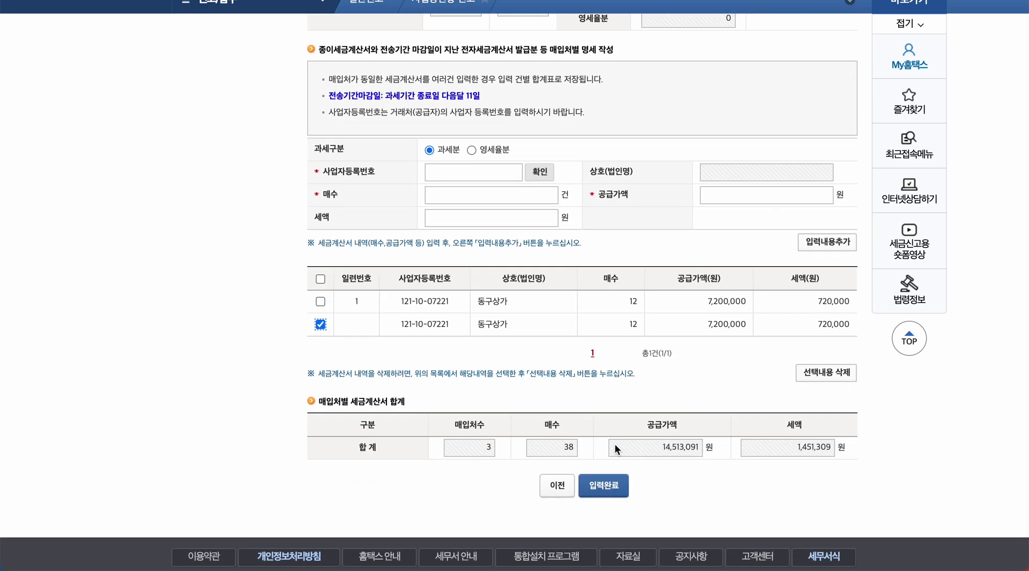
pyautogui.click(839, 375)
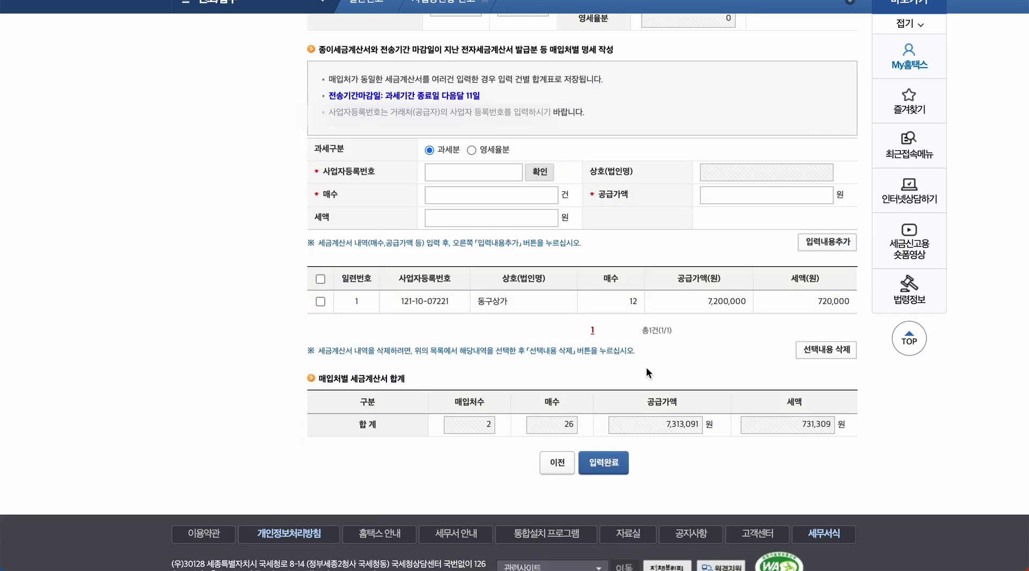
# - Complete the purchase tax-invoice summary and dismiss the optional-evidence notice
pyautogui.click(603, 462)
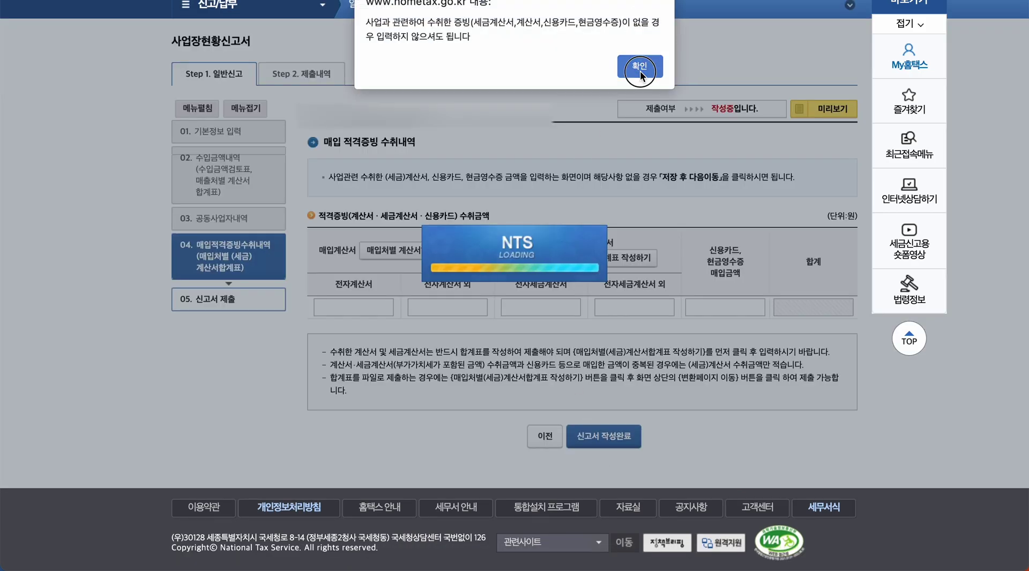
pyautogui.click(640, 67)
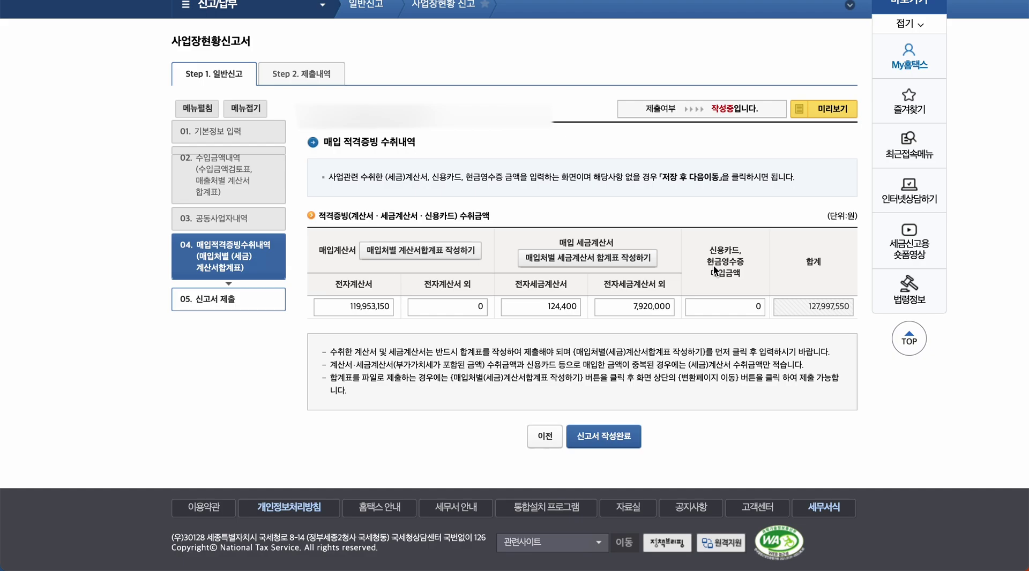
pyautogui.scroll(1, 714, 266)
pyautogui.click(726, 257)
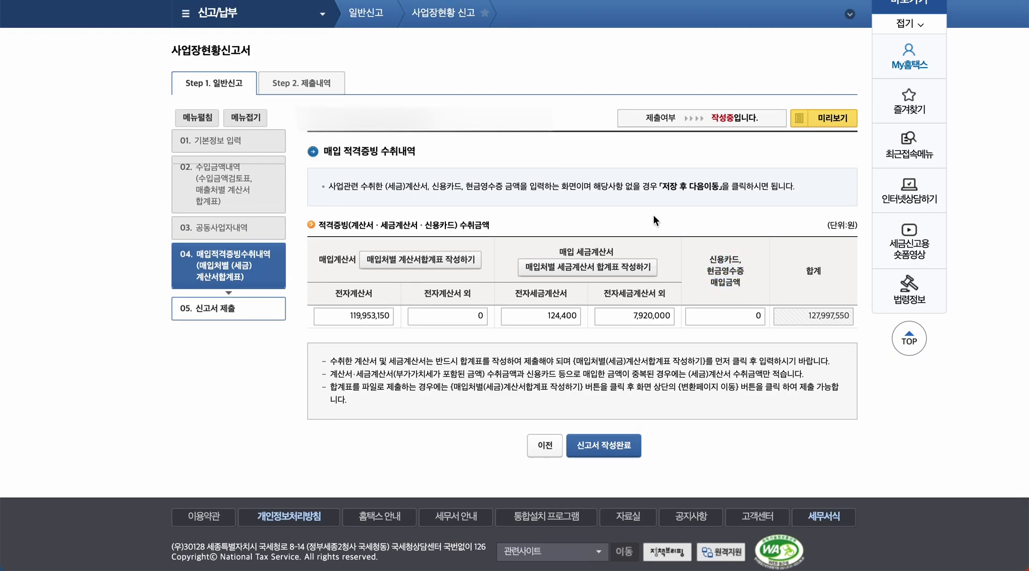
pyautogui.scroll(2, 654, 197)
# - Look up business credit card purchase tax deductions for 2022 1분기–4분기, confirming none exist
pyautogui.moveTo(376, 23)
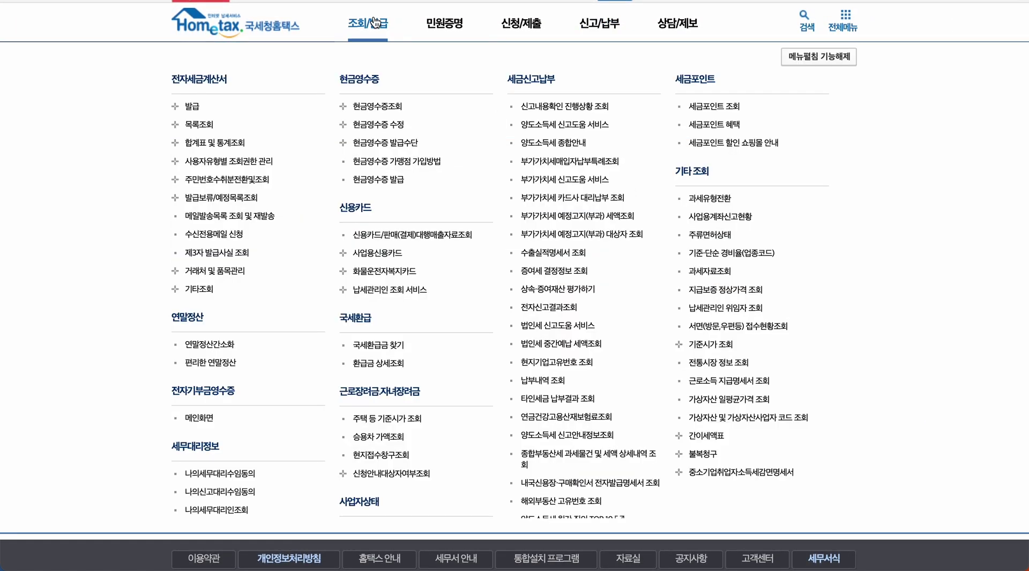
pyautogui.click(343, 256)
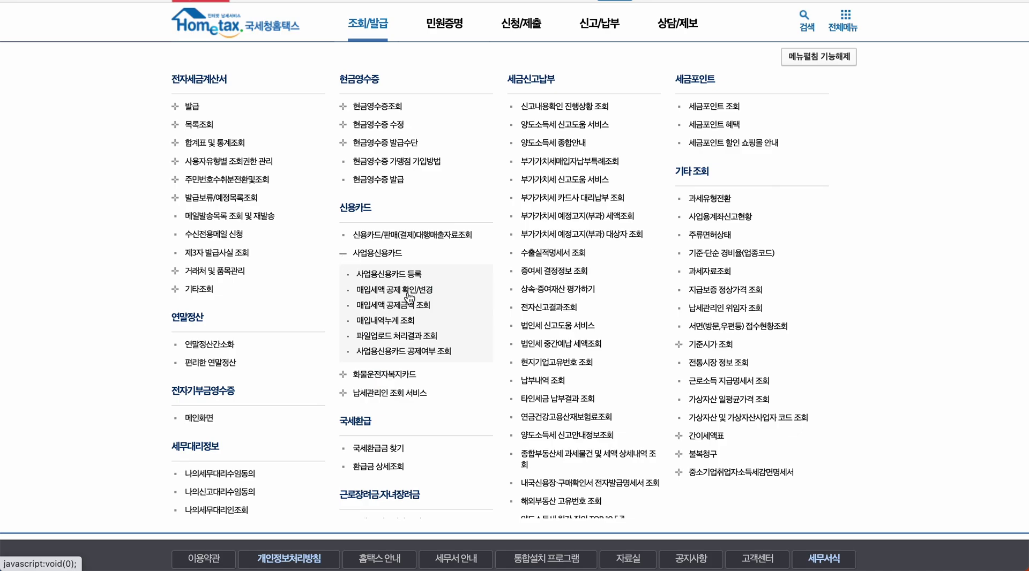
pyautogui.click(401, 306)
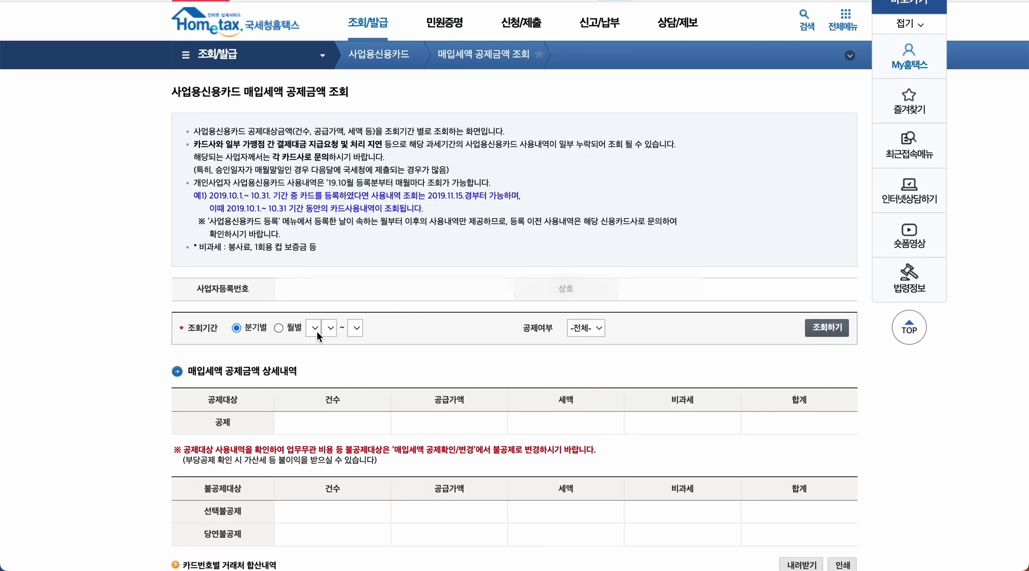
pyautogui.click(331, 329)
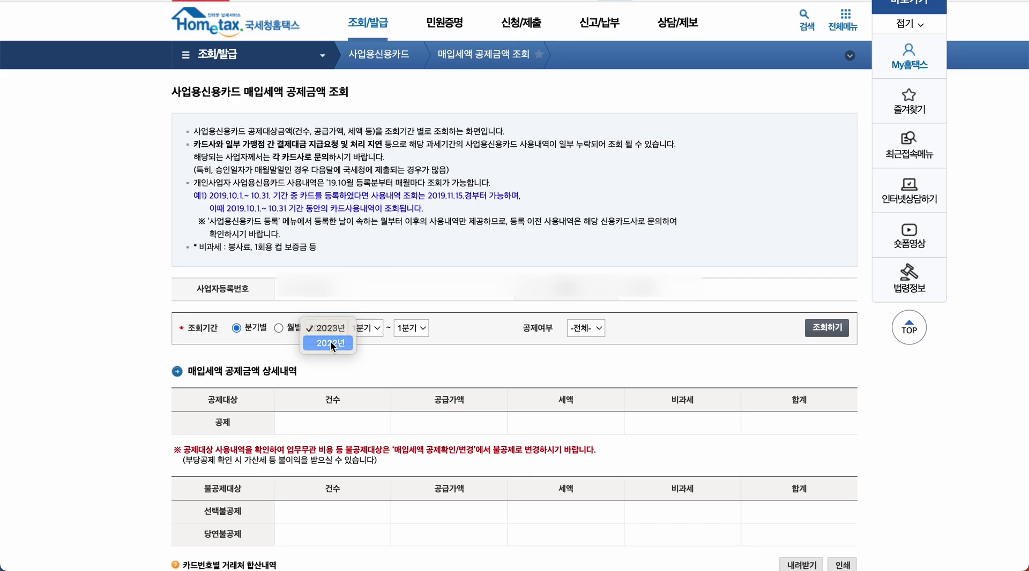
pyautogui.click(331, 343)
pyautogui.click(369, 328)
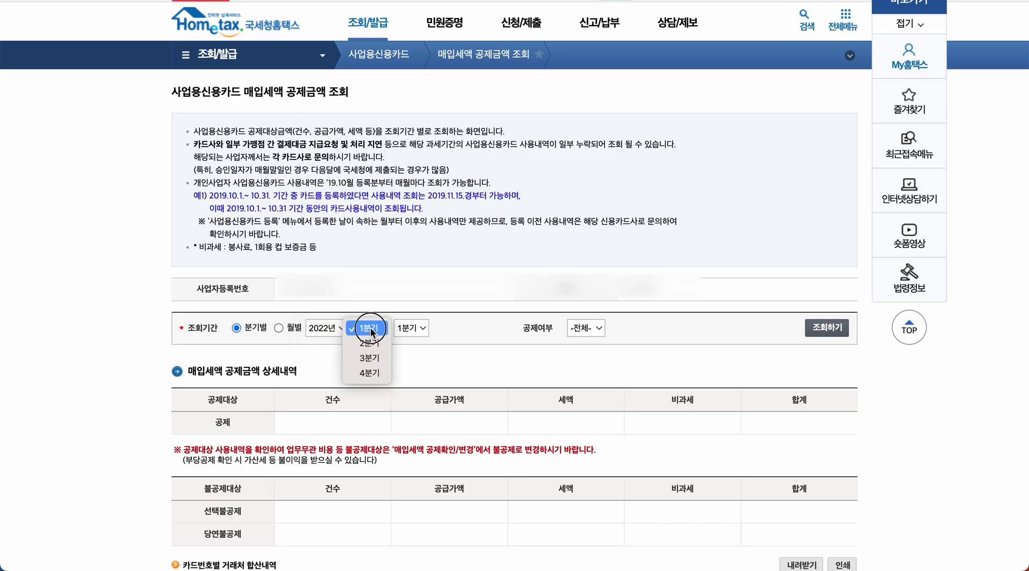
pyautogui.click(369, 328)
pyautogui.click(411, 328)
pyautogui.click(411, 373)
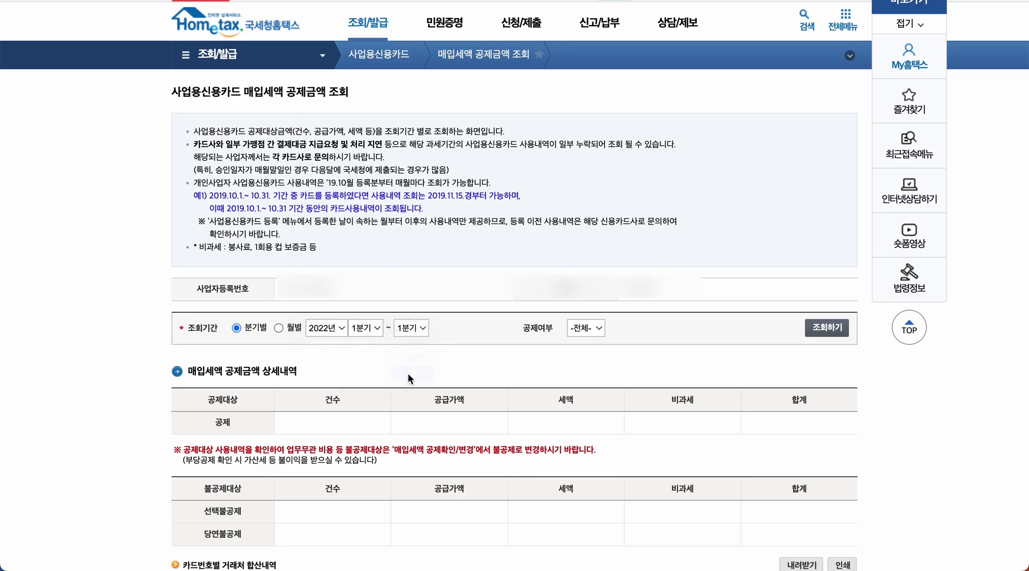
pyautogui.click(830, 328)
pyautogui.scroll(-3, 786, 350)
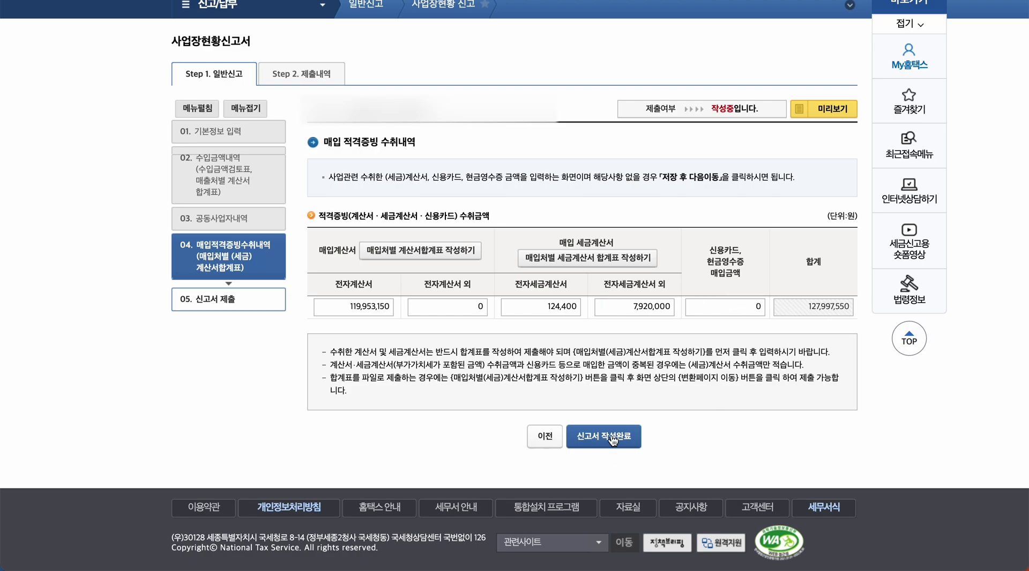
# - Complete the report and review the submission summary: 165,832,330 won revenue, 138,700,000 won invoice-issued amount
pyautogui.click(612, 438)
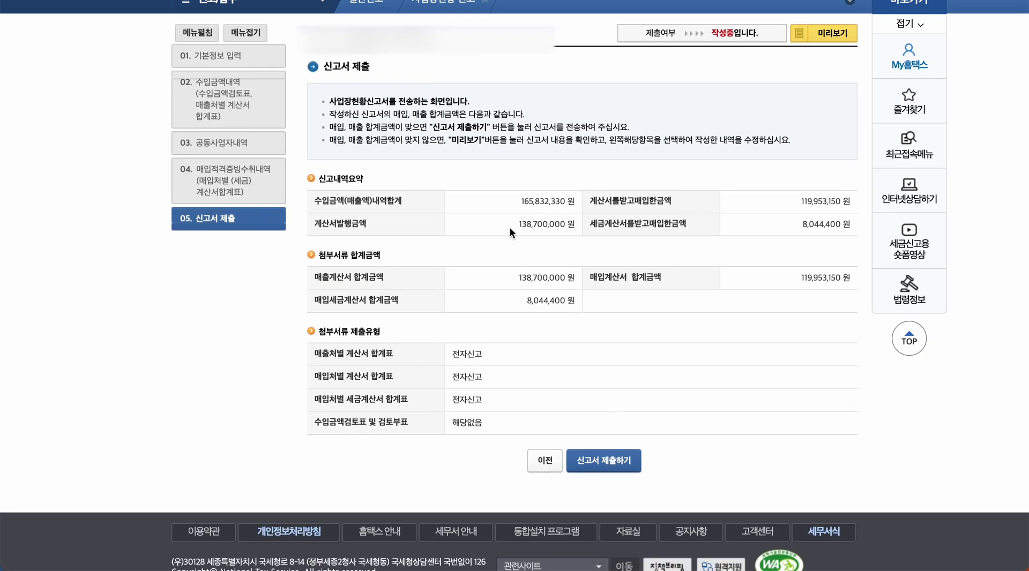
pyautogui.moveTo(510, 227); pyautogui.dragTo(579, 228)
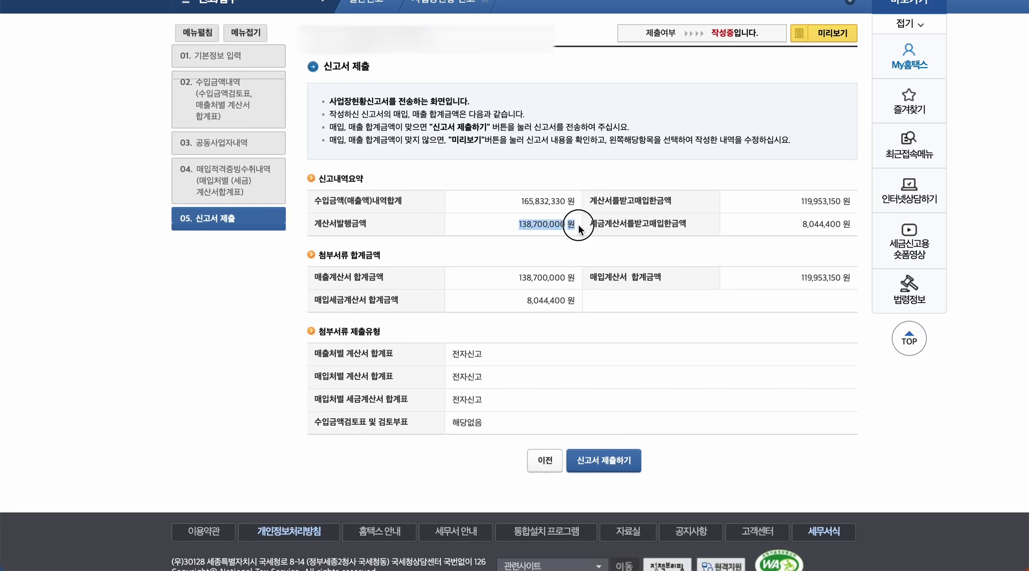
pyautogui.click(564, 227)
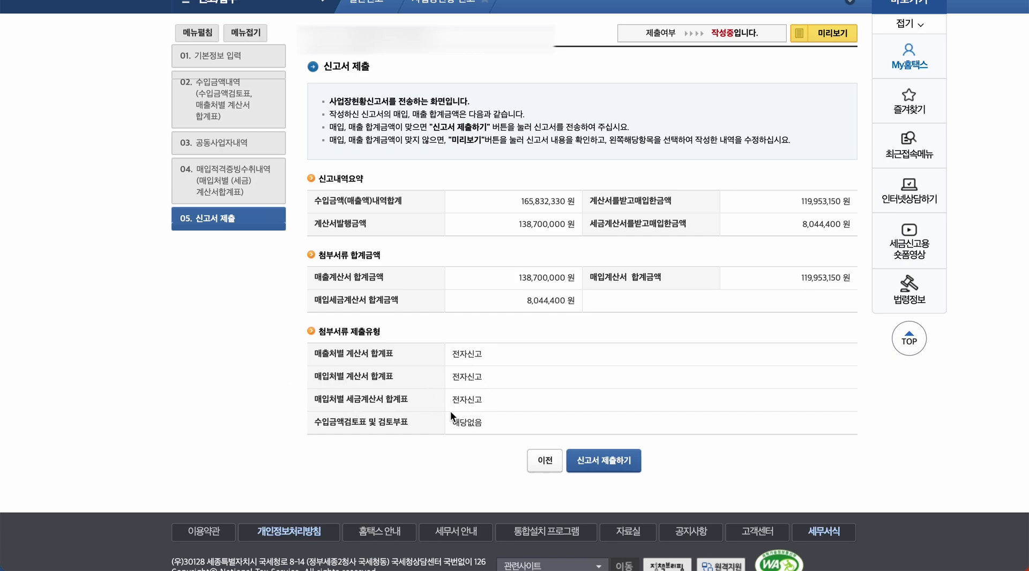
# - Submit the business status report, then print and close its 신고서 제출 접수증
pyautogui.click(610, 463)
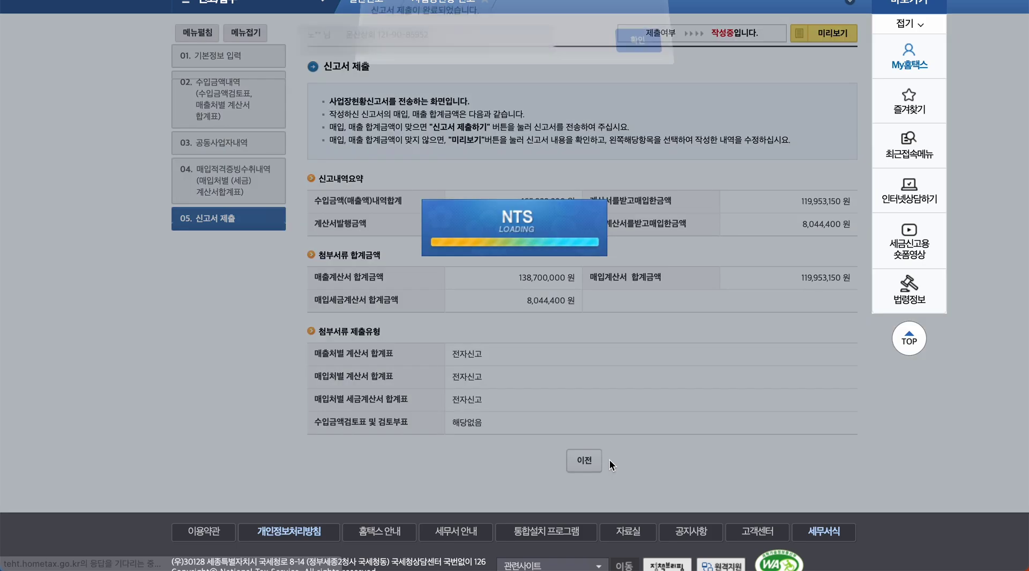
pyautogui.click(632, 51)
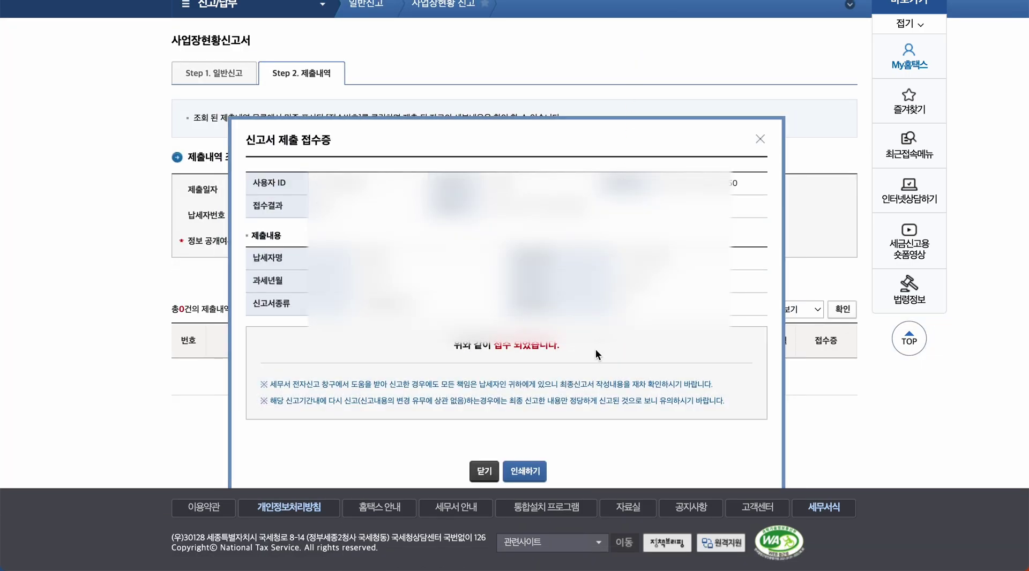
pyautogui.click(527, 471)
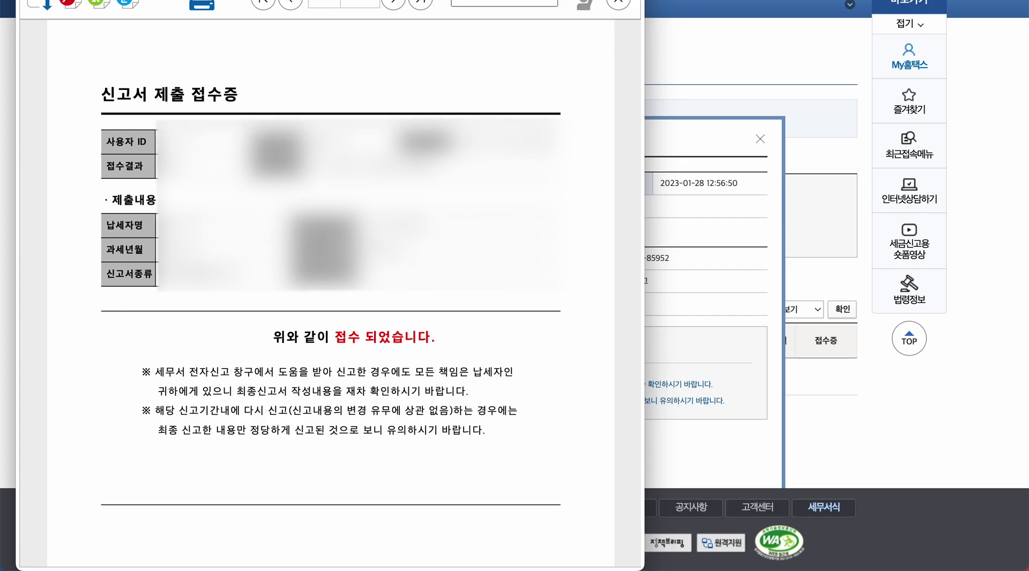
pyautogui.press('super+w')
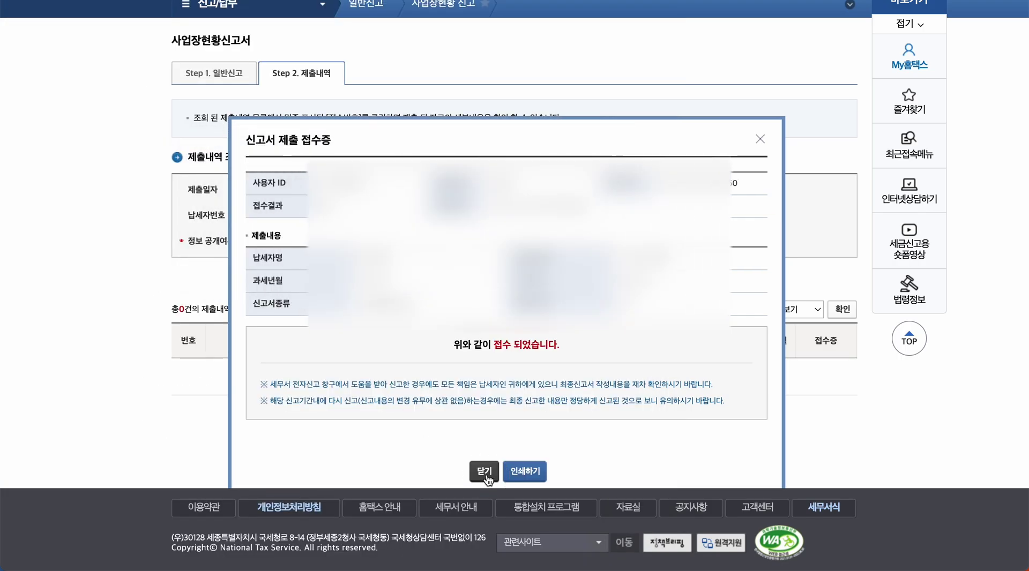
pyautogui.click(484, 472)
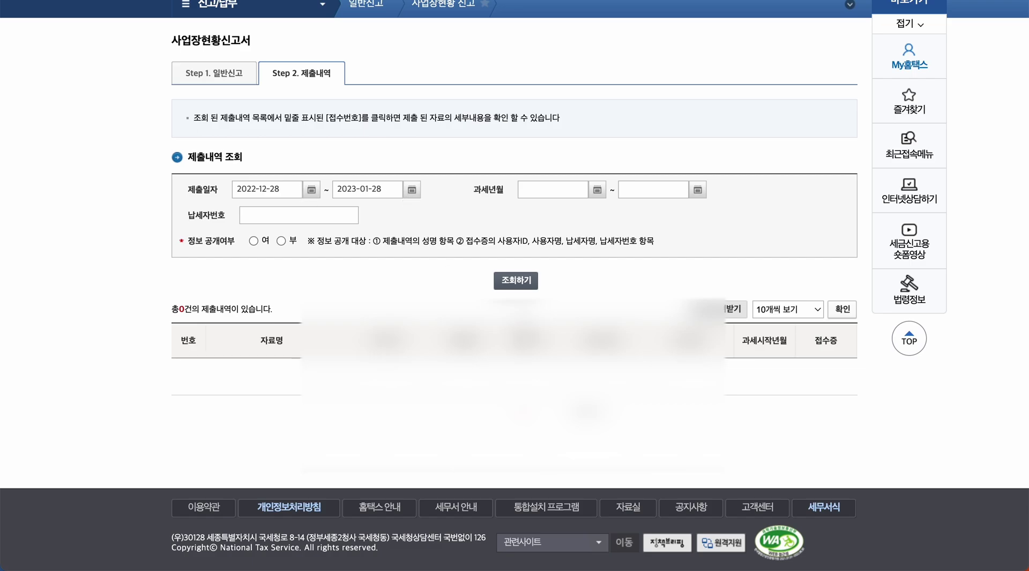
# - Find the submitted 2022-01 사업장현황신고서 in the submission history and preview its contents
pyautogui.click(518, 283)
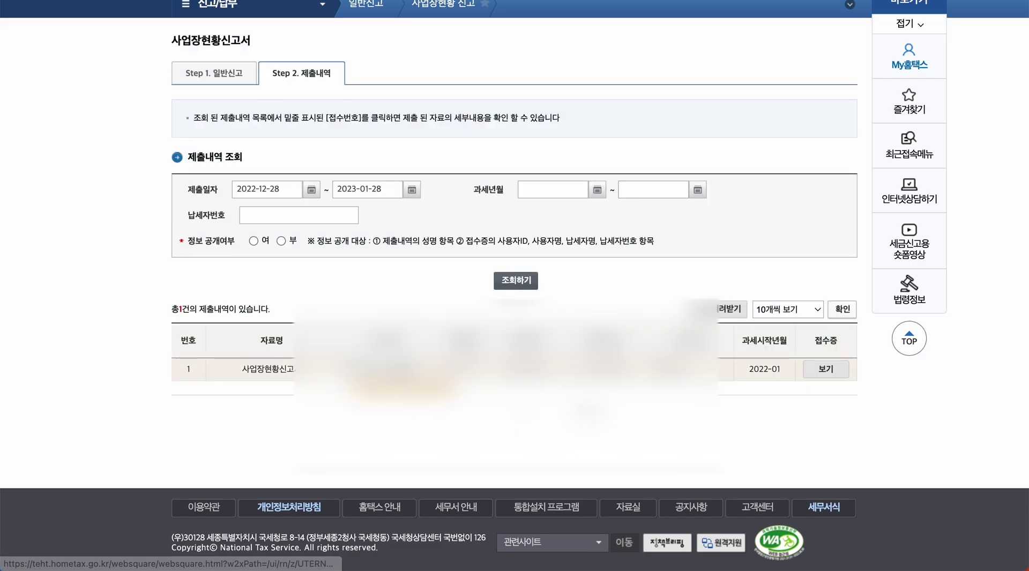
pyautogui.click(395, 368)
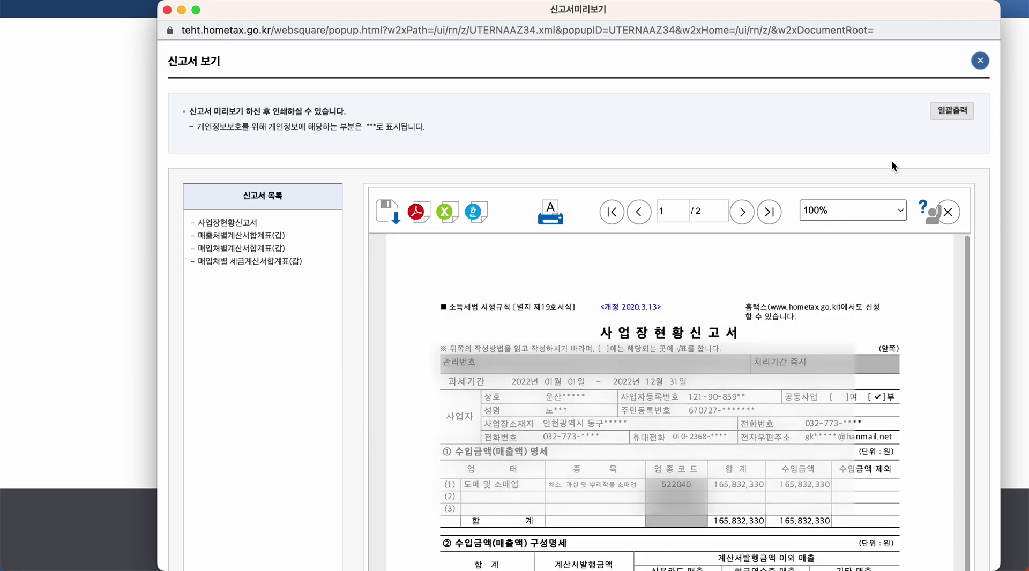
pyautogui.scroll(-5, 670, 402)
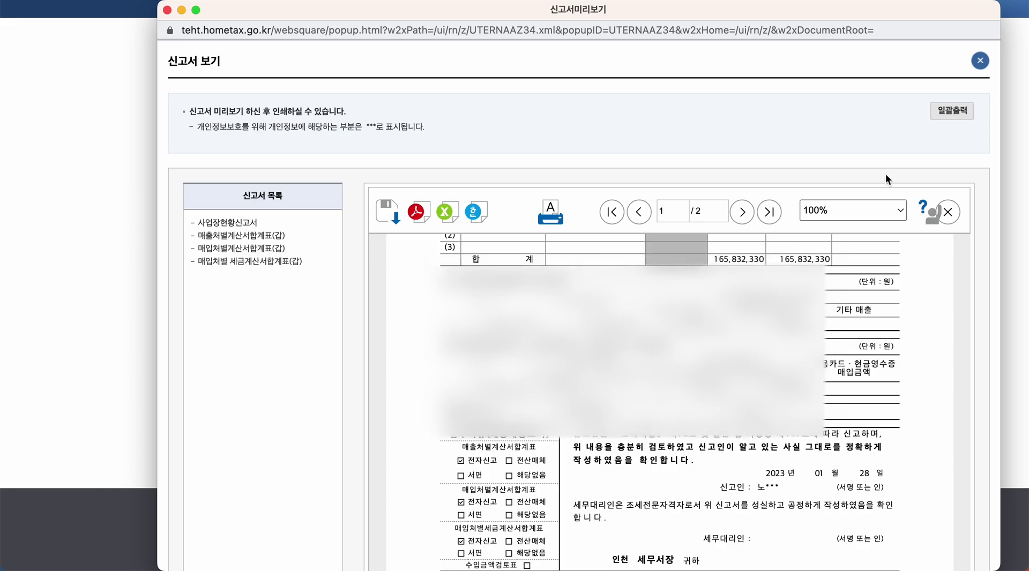
pyautogui.click(980, 61)
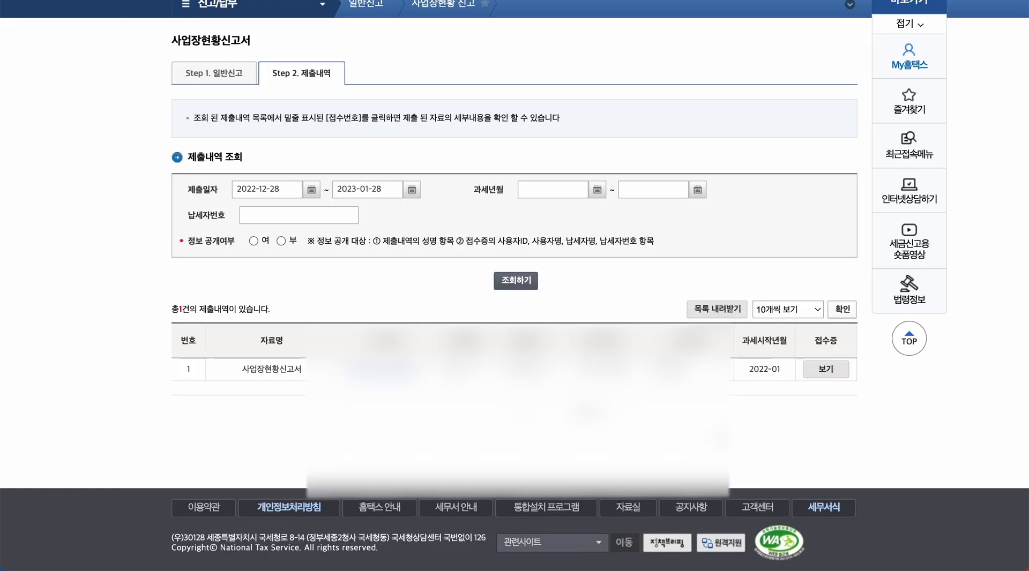